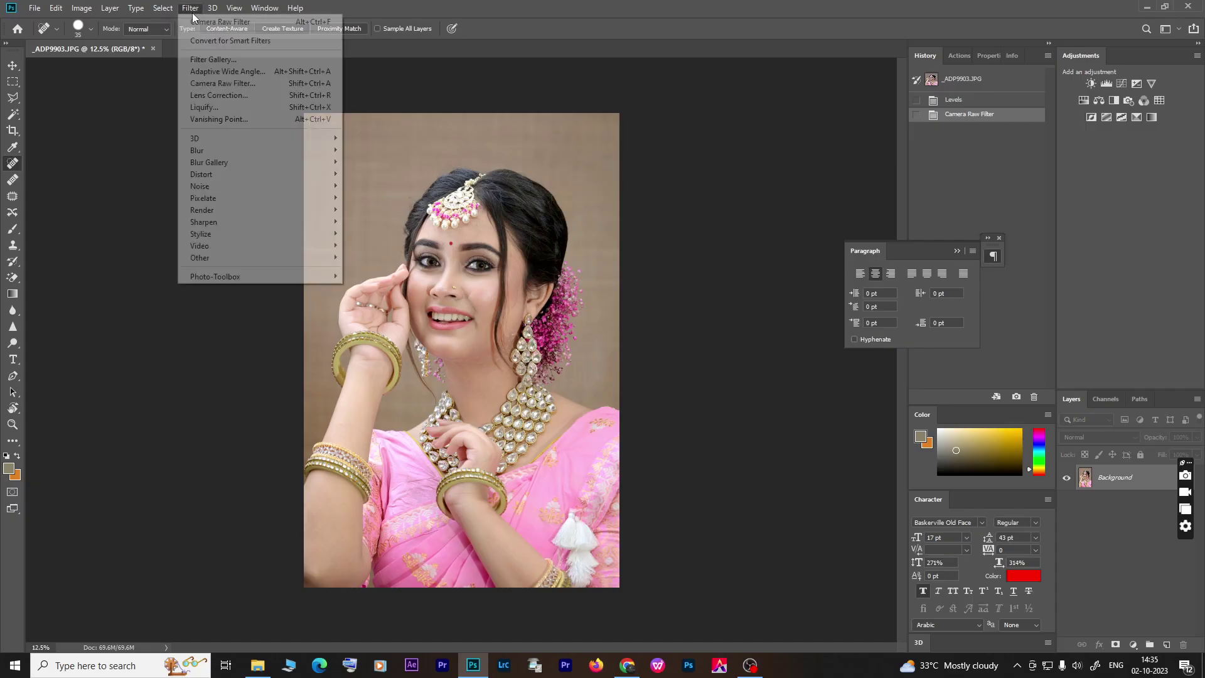
Open the Camera Raw Filter and select Person 1 for a new person mask
click(210, 83)
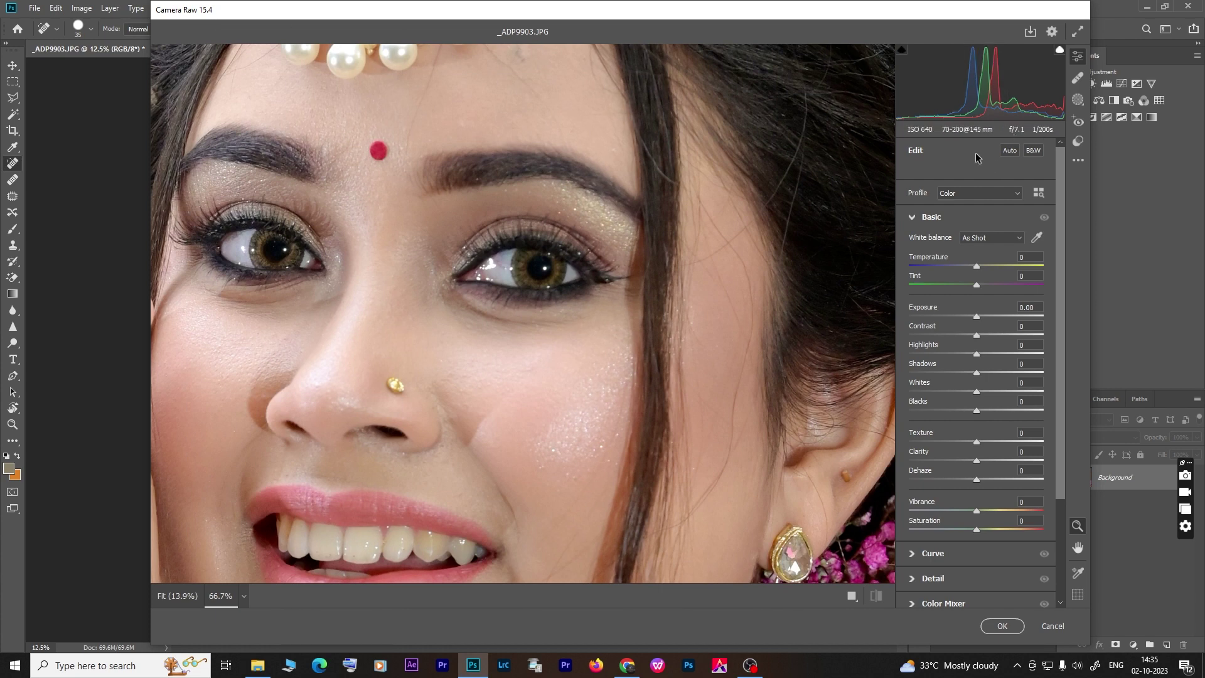
click(1077, 101)
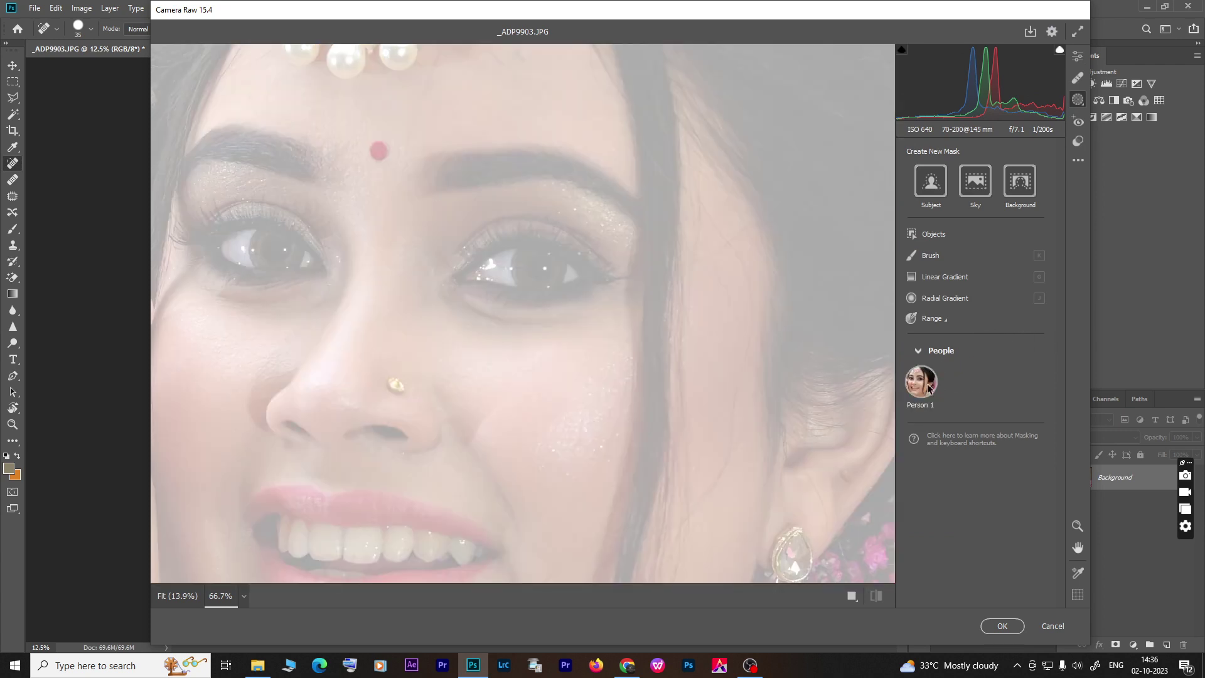
click(929, 384)
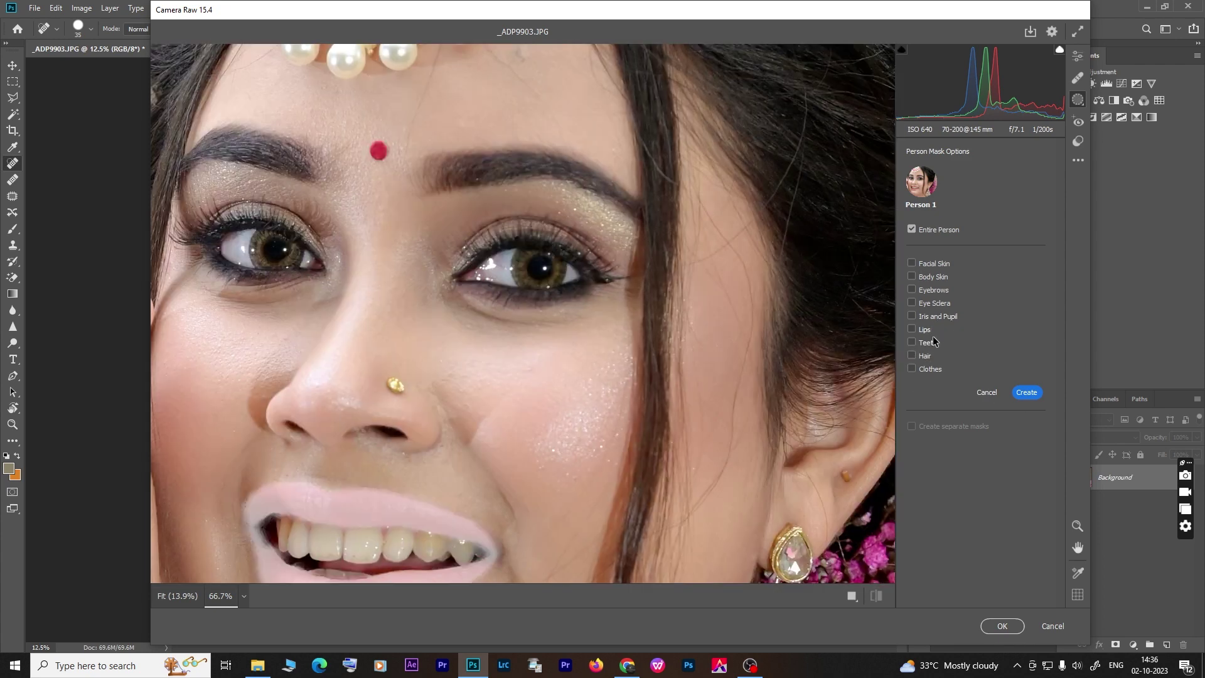
Create a Teeth-only mask with Contrast +10, Highlights +20 and Temperature -30
click(912, 342)
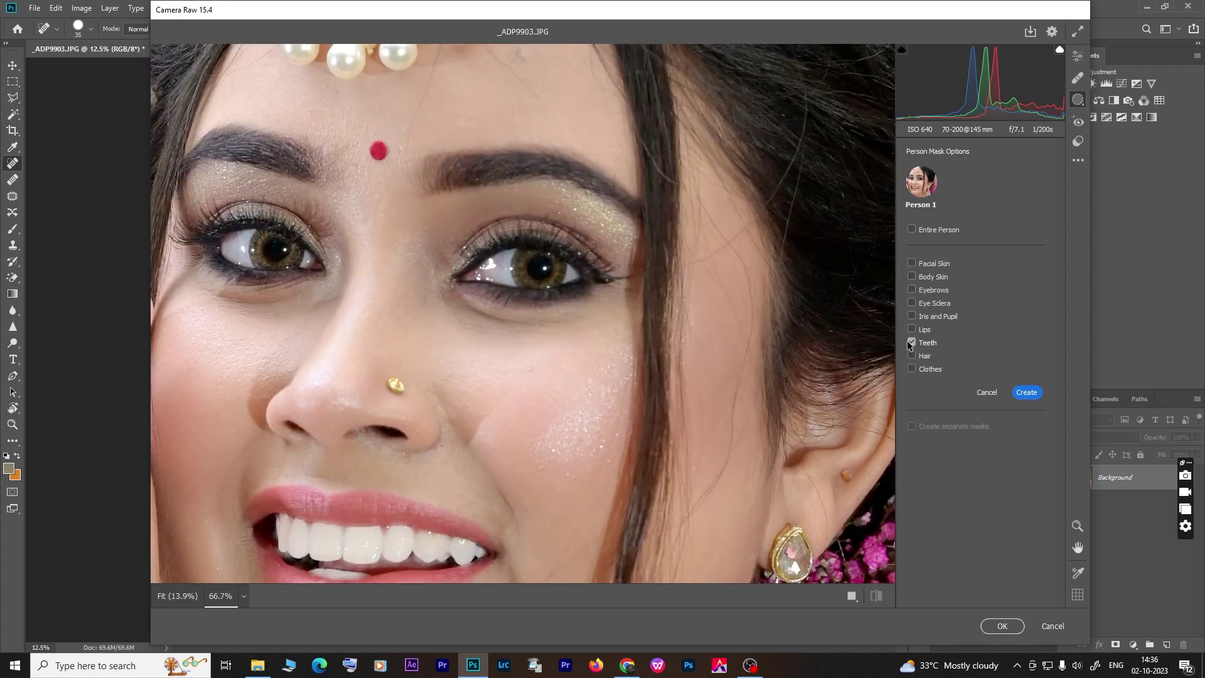
click(1024, 392)
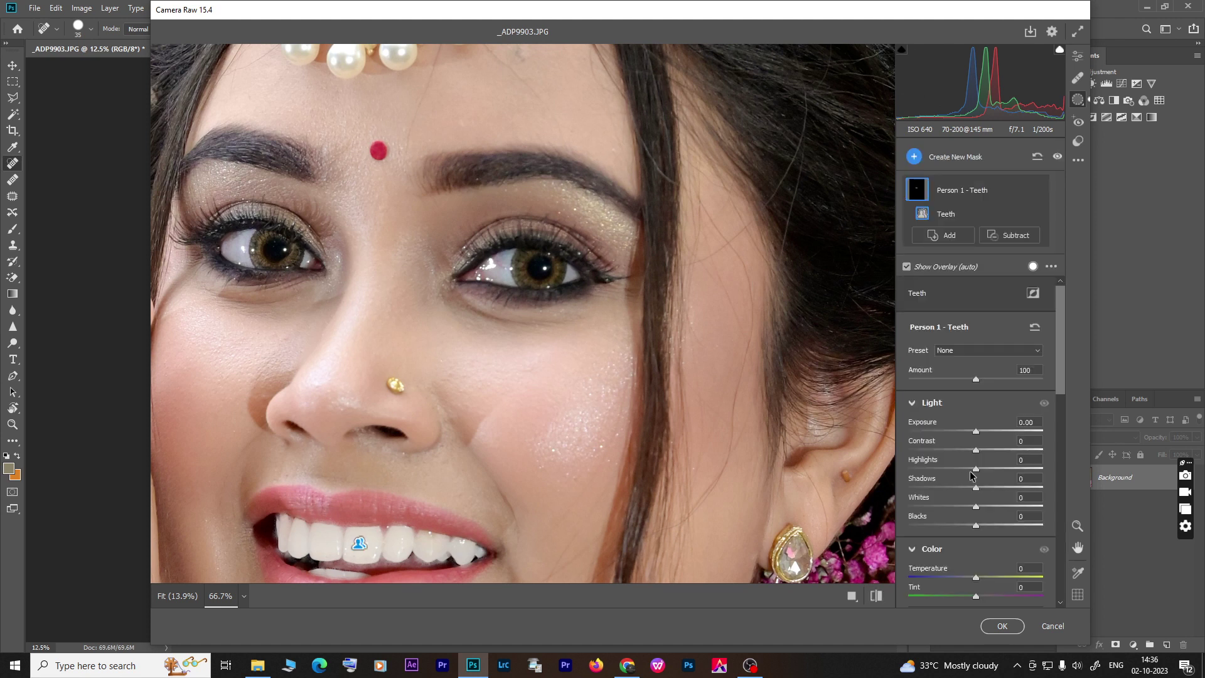
mouse_move(976, 469)
mouse_down()
mouse_move(988, 468)
mouse_move(982, 450)
mouse_up()
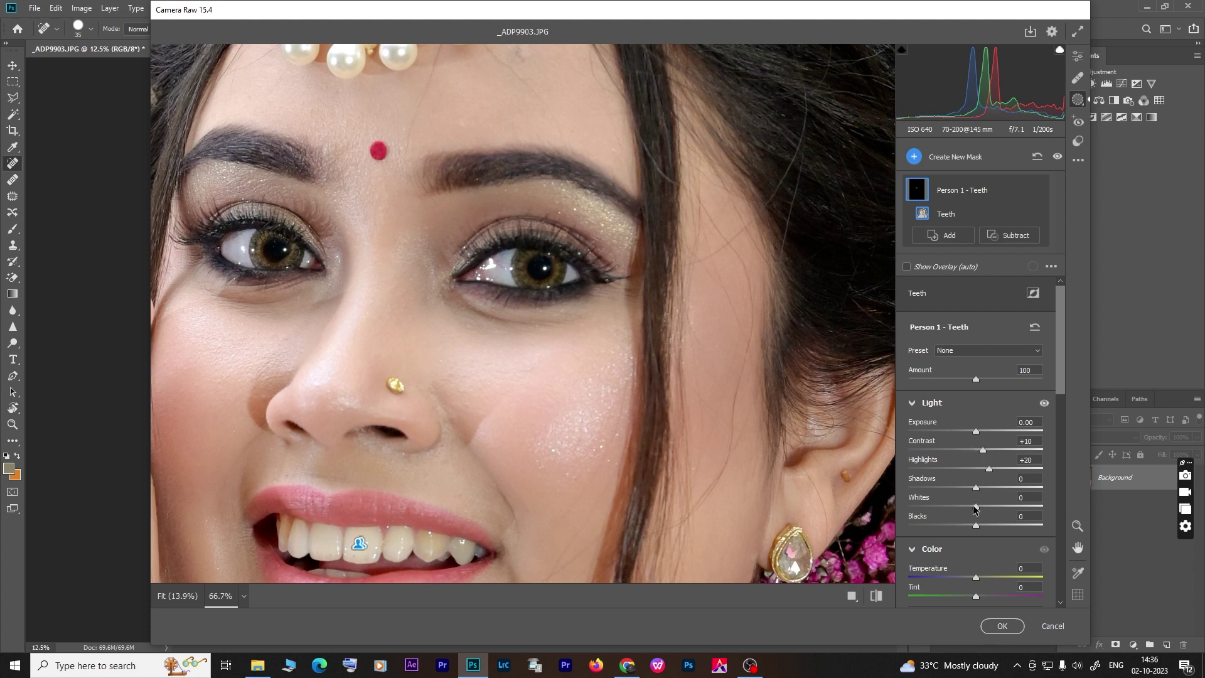
drag(973, 577, 961, 576)
Cool the teeth slightly further, compare before and after, and apply the Camera Raw edit
key(alt+space)
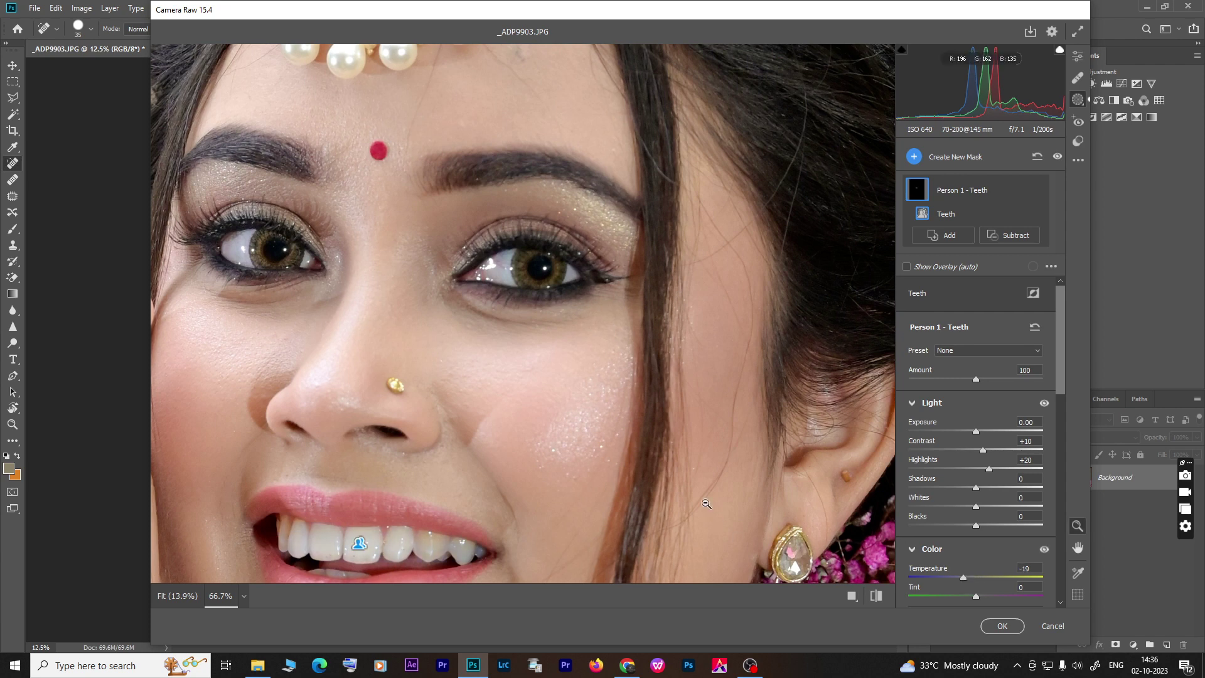
alt+click(705, 502)
alt+click(706, 502)
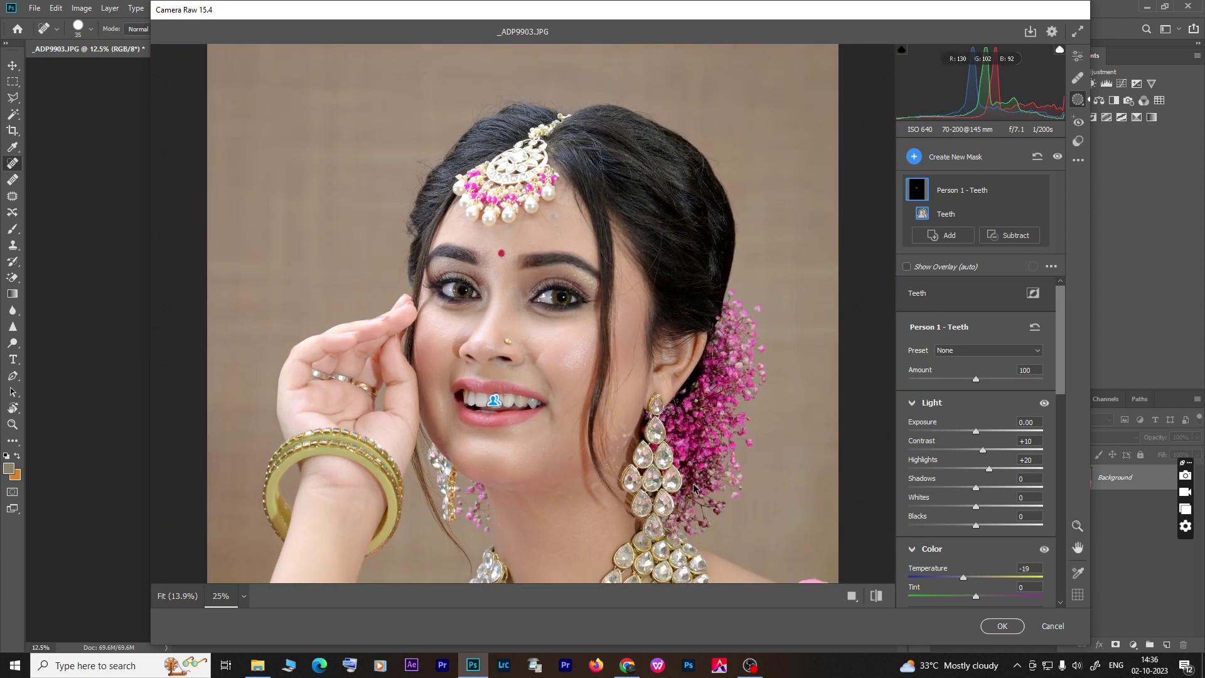
click(883, 600)
drag(963, 581, 955, 582)
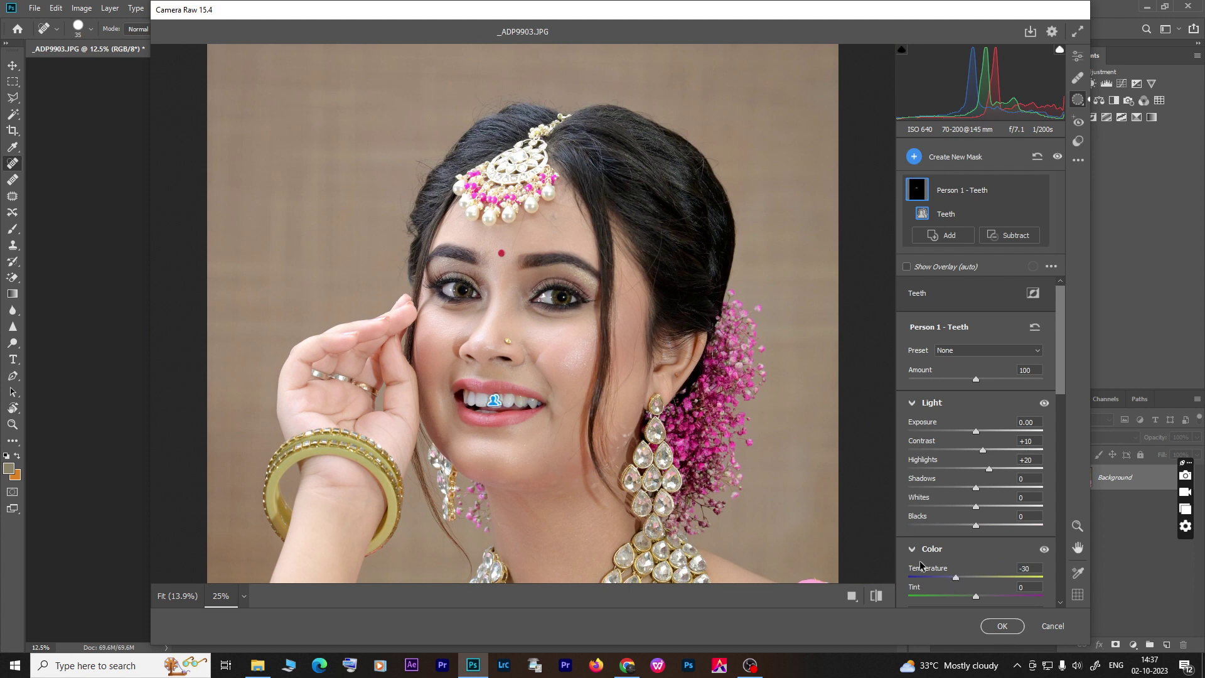
click(878, 596)
click(881, 598)
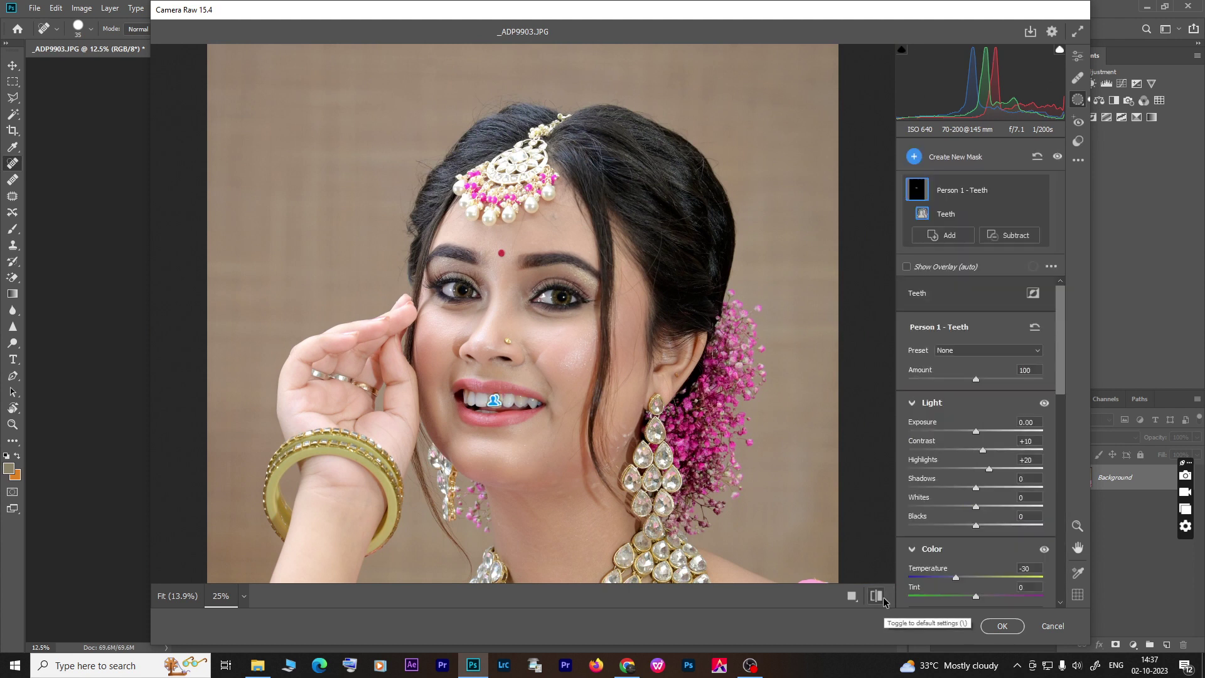
click(881, 598)
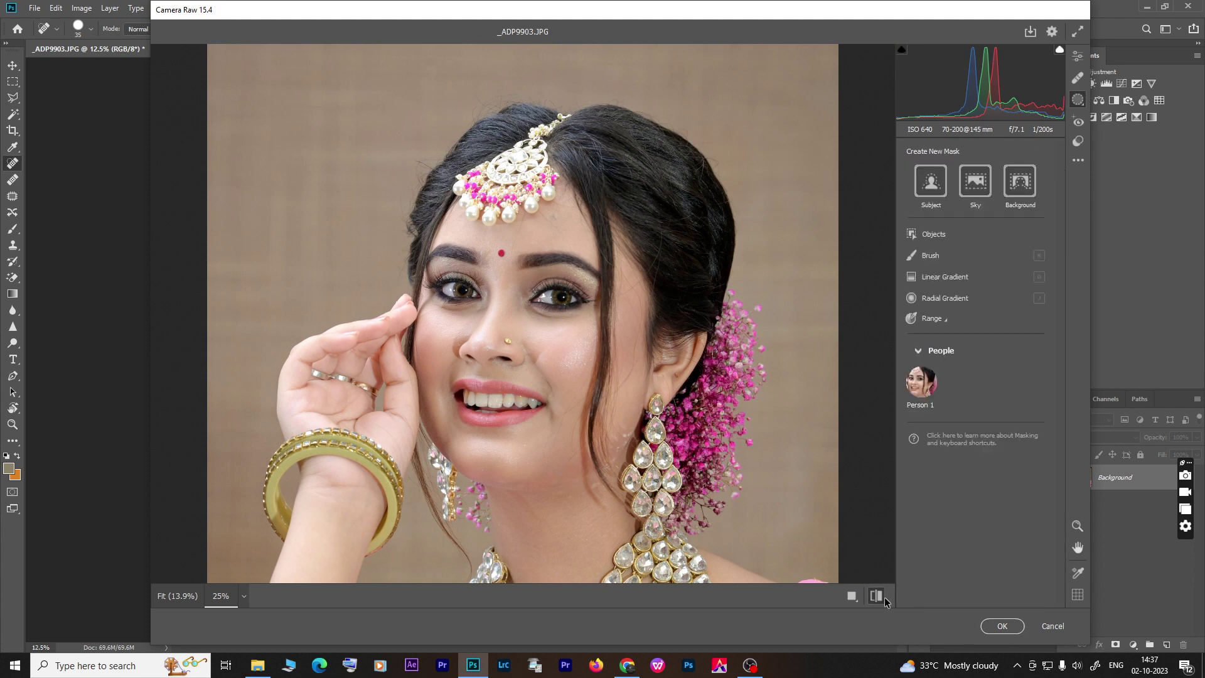
click(1002, 626)
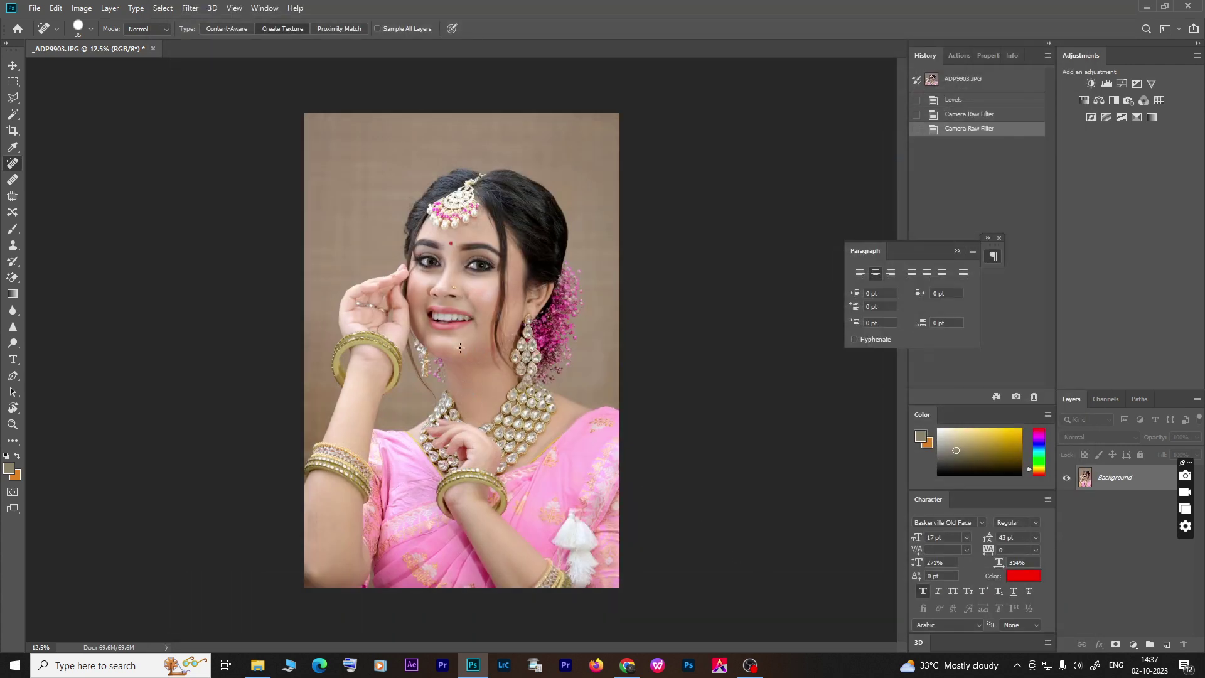
Zoom in on the portrait, reopen Camera Raw masking and select Person 1
key(ctrl+plus)
key(ctrl+plus)
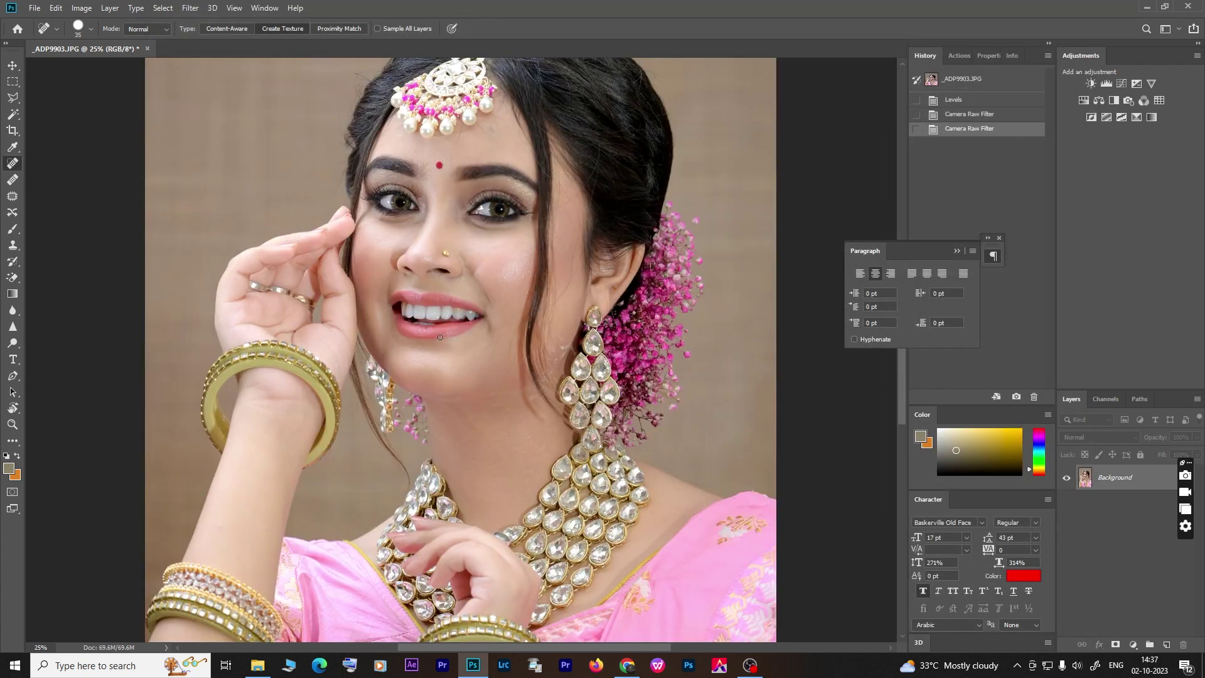
scroll(442, 334, up, 1)
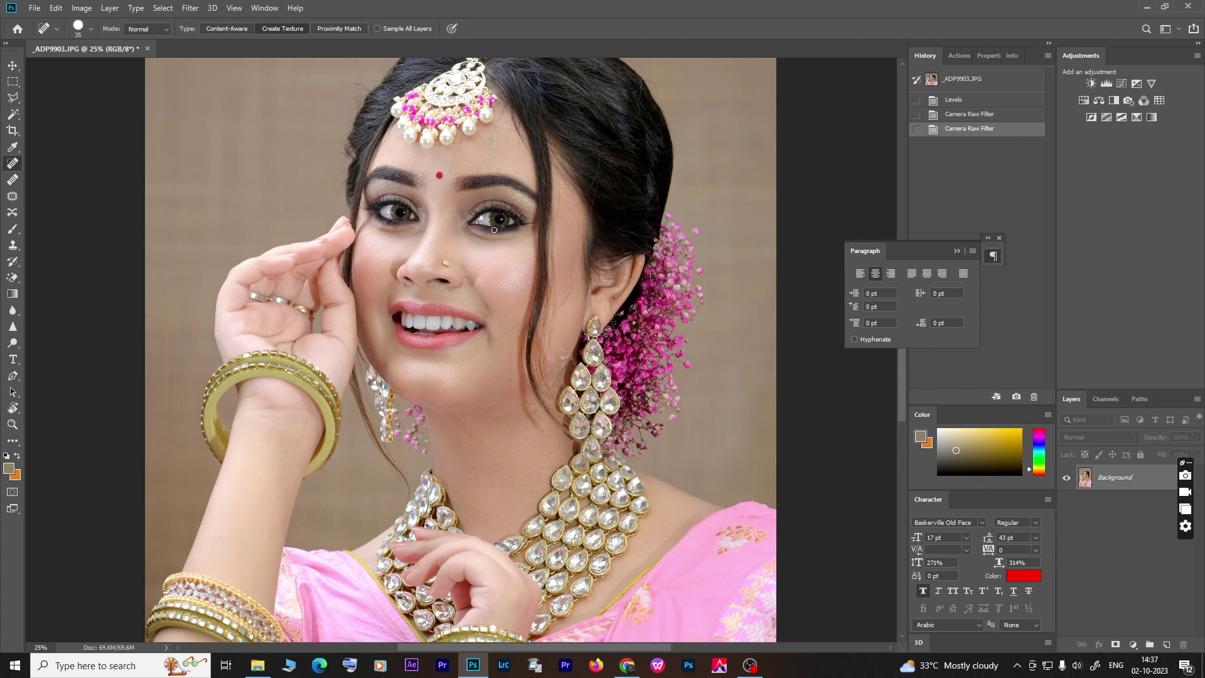
scroll(493, 230, up, 1)
scroll(494, 229, up, 1)
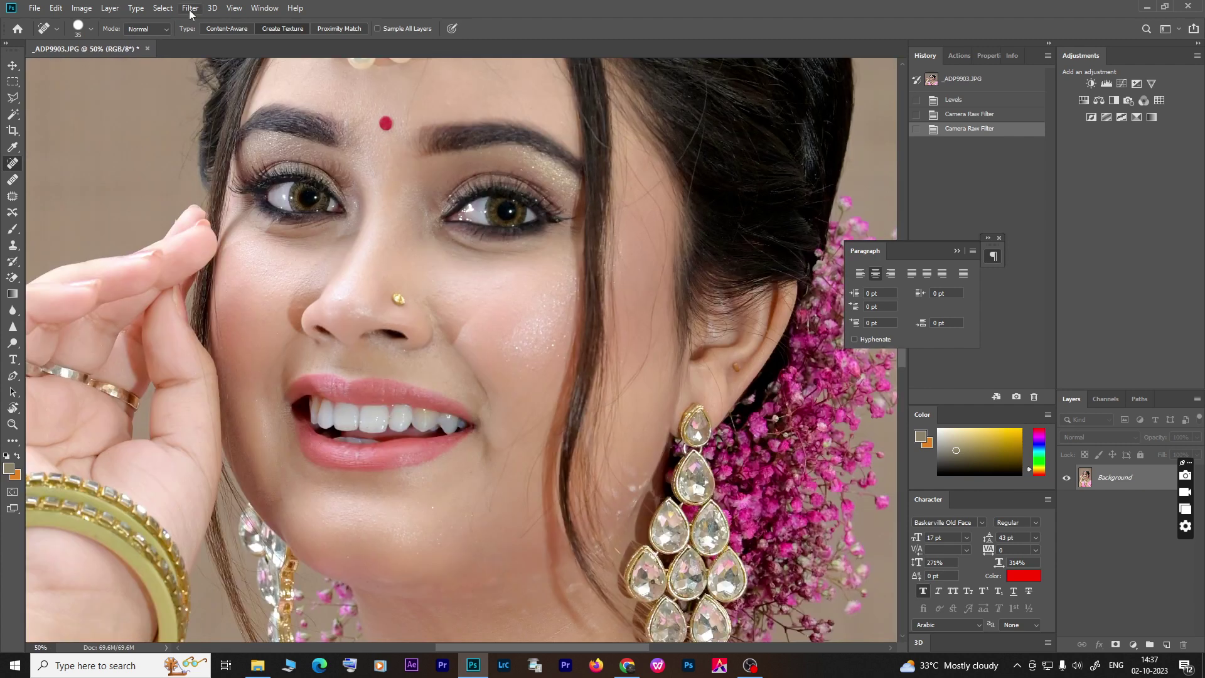
click(190, 9)
key(Escape)
key(shift+ctrl+a)
key(m)
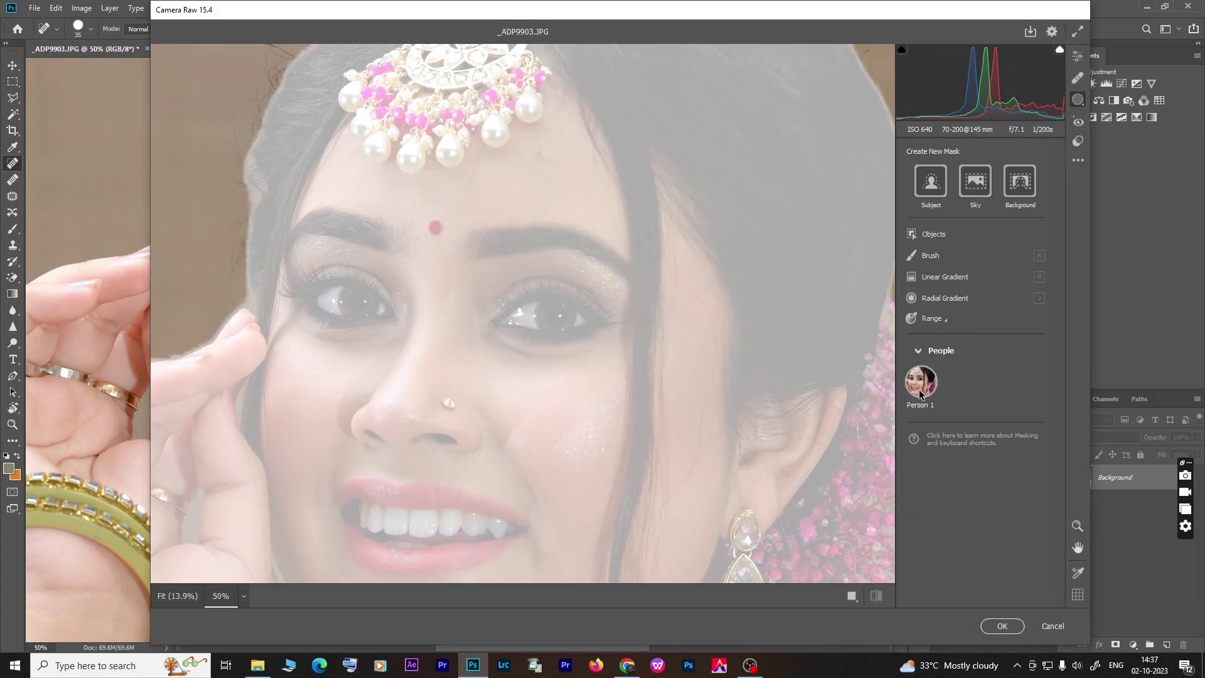
click(921, 386)
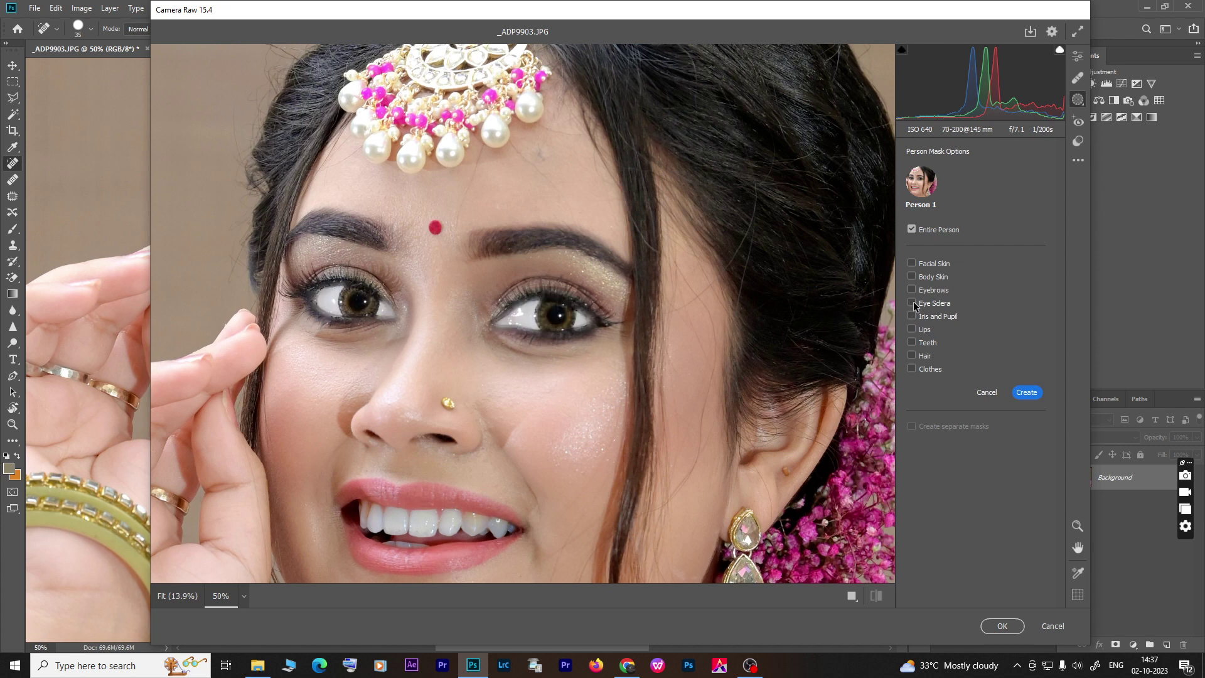
Mask Eye Sclera and Iris and Pupil with Contrast +25, Shadows +10, slightly cooler temperature
click(912, 304)
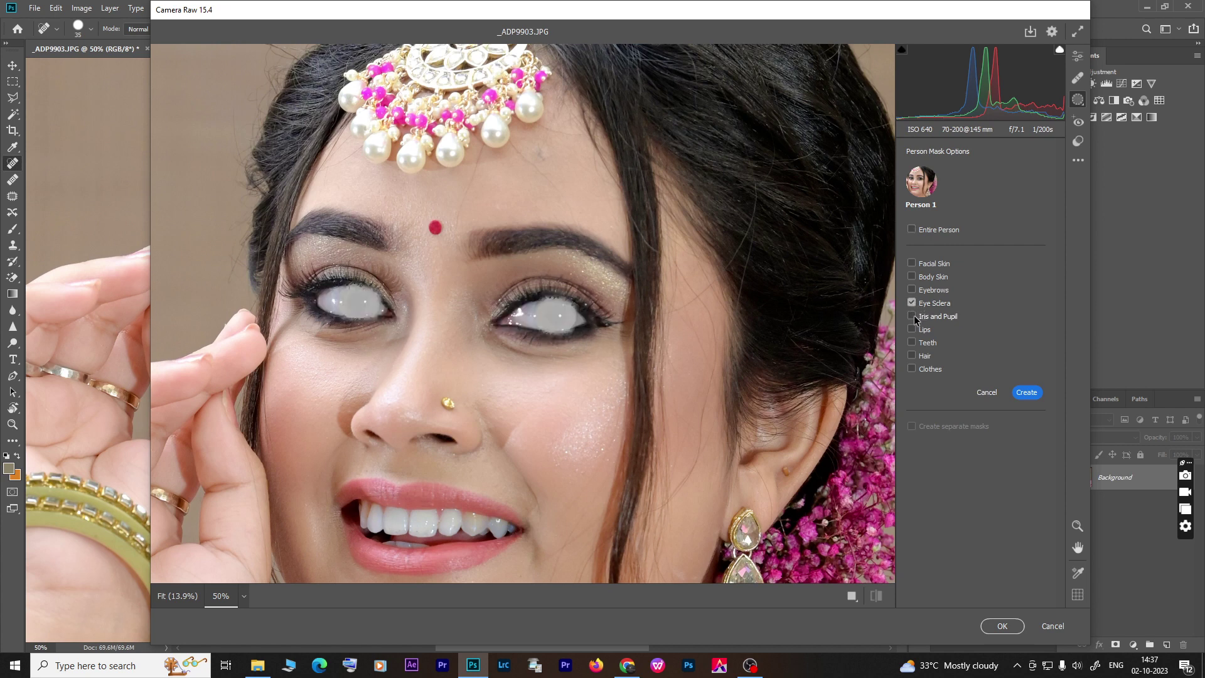
click(913, 317)
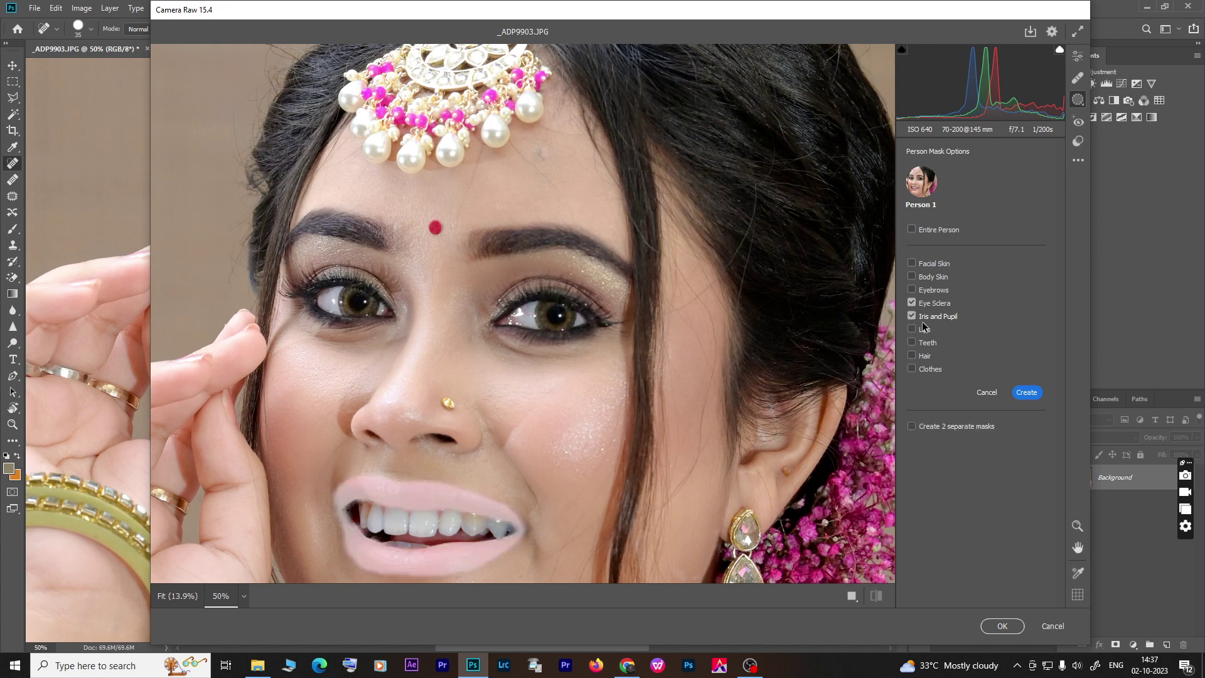
click(1034, 395)
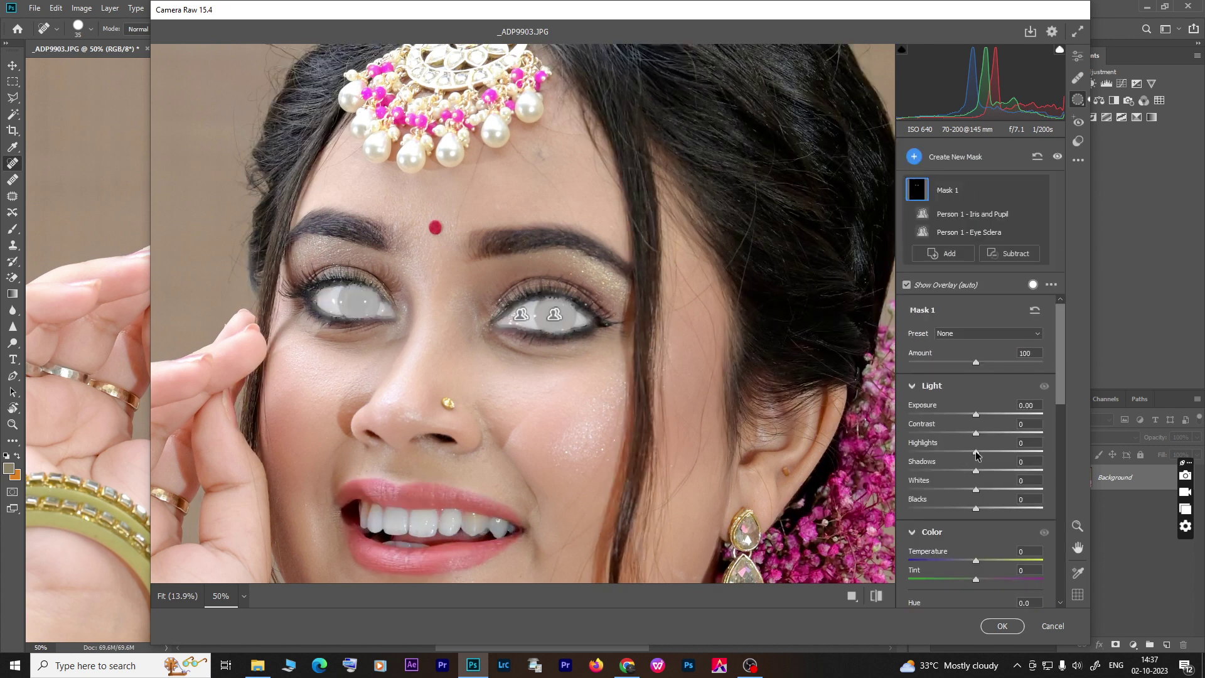
drag(976, 433, 992, 437)
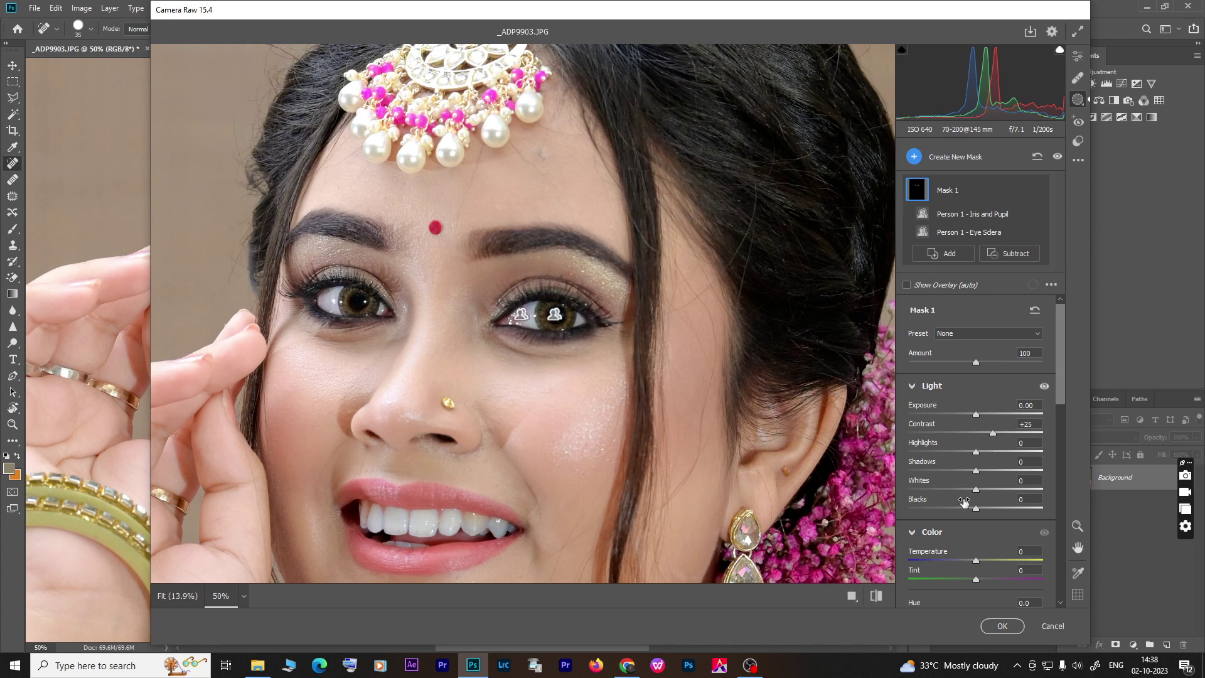
drag(974, 471, 982, 493)
drag(975, 563, 971, 562)
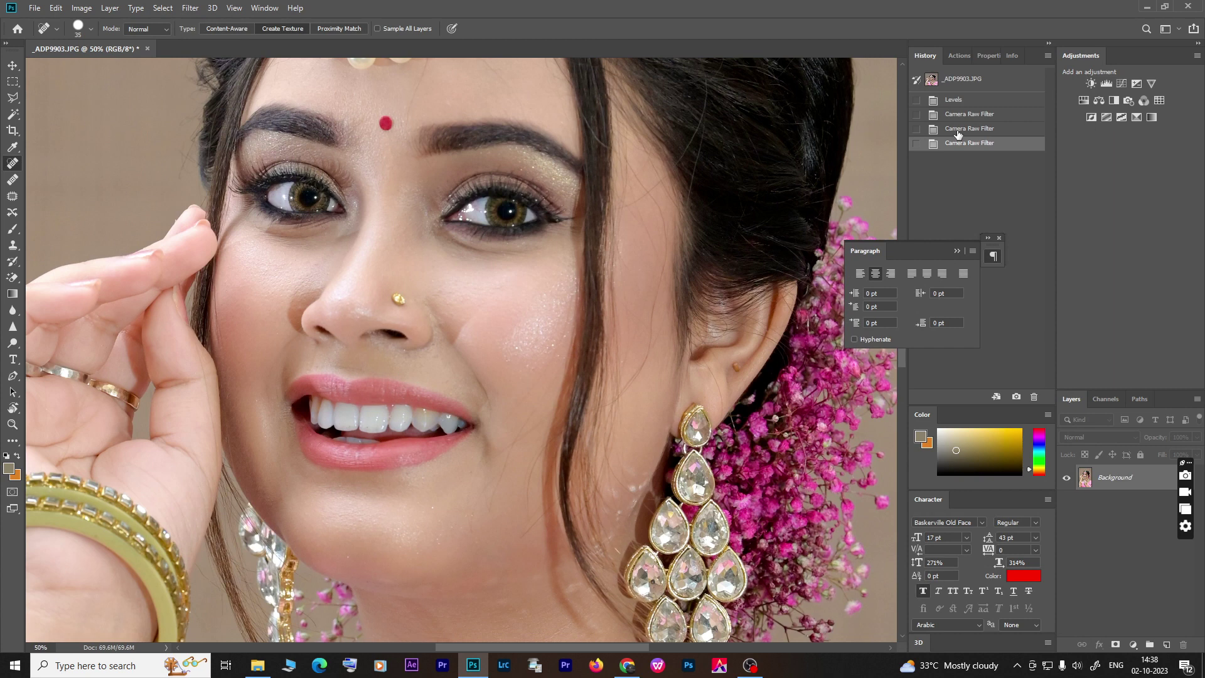
Toggle the eye edit in History to compare, then zoom out to the whole portrait
click(957, 131)
click(950, 143)
key(ctrl+minus)
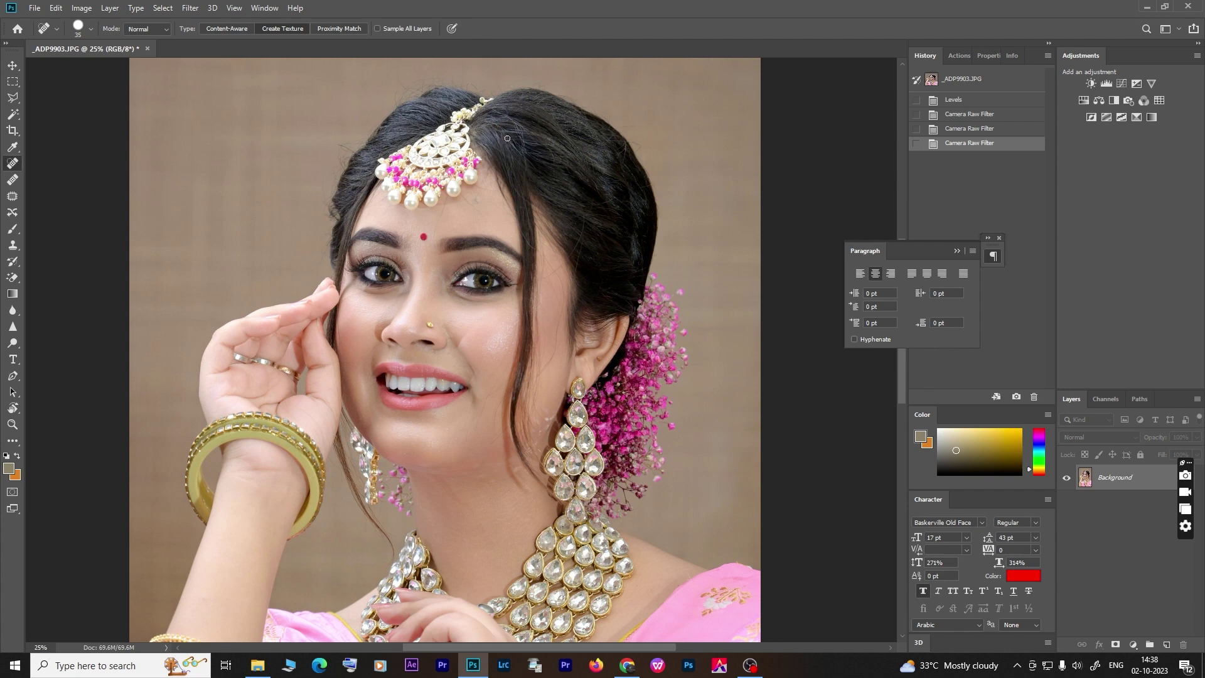
Reopen the Camera Raw Filter and select Person 1 for a new mask
click(189, 9)
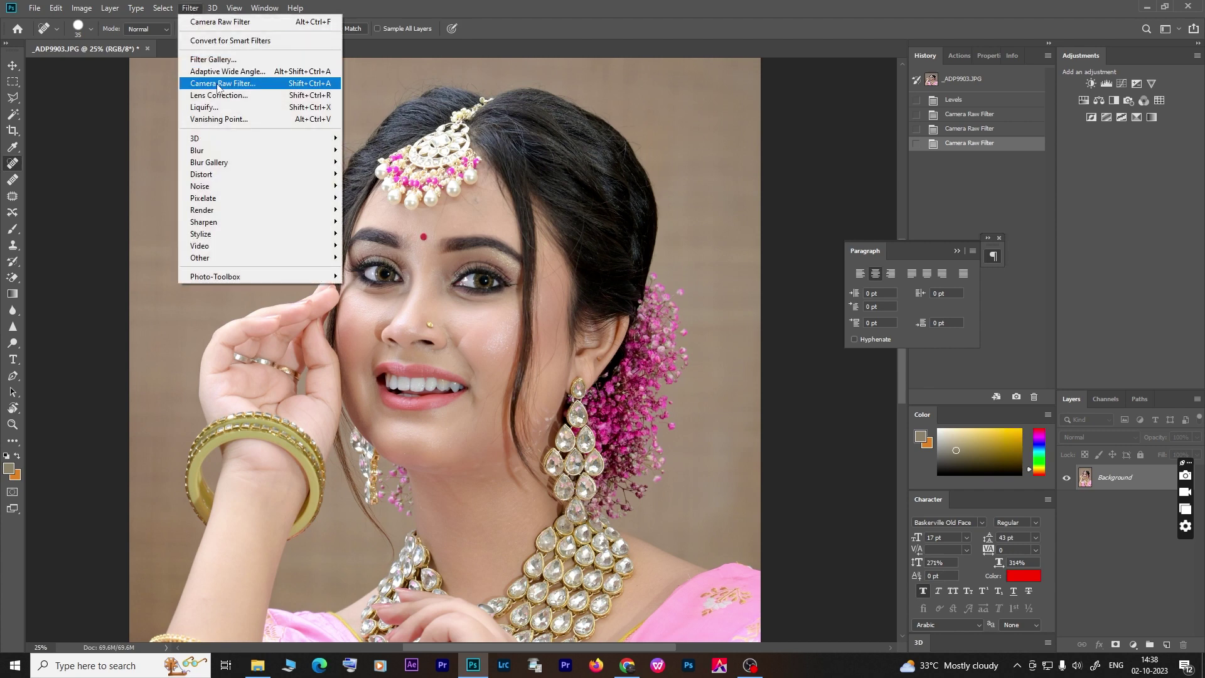
click(238, 86)
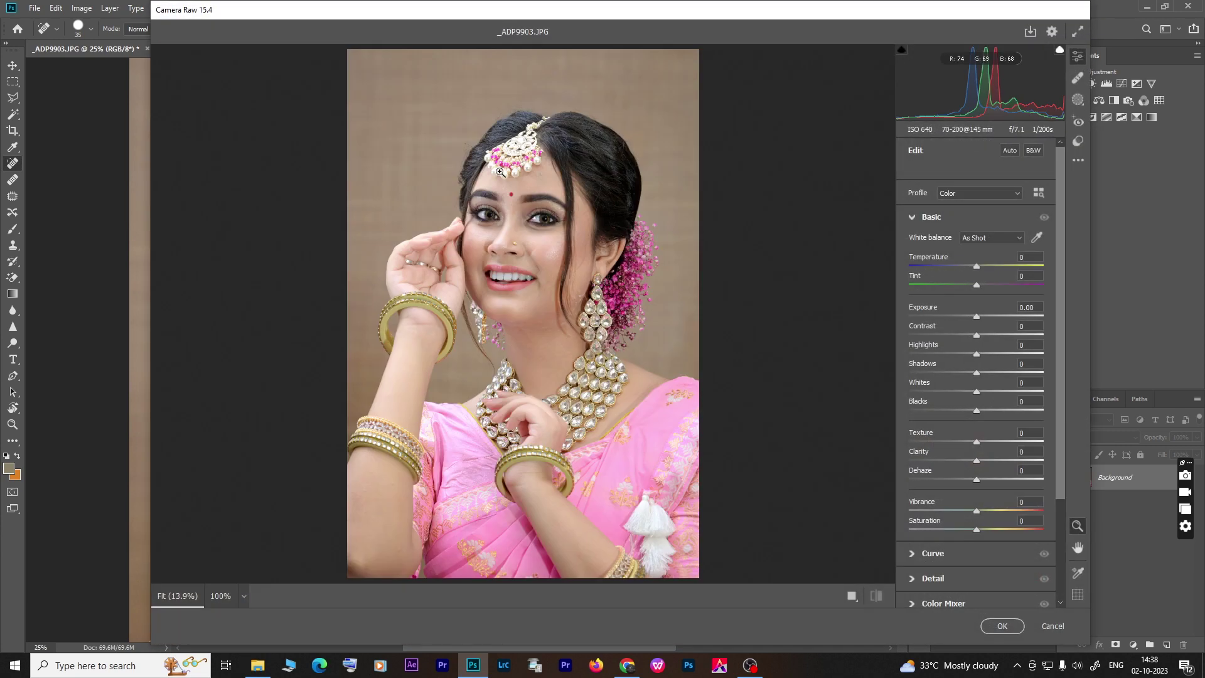
click(1079, 101)
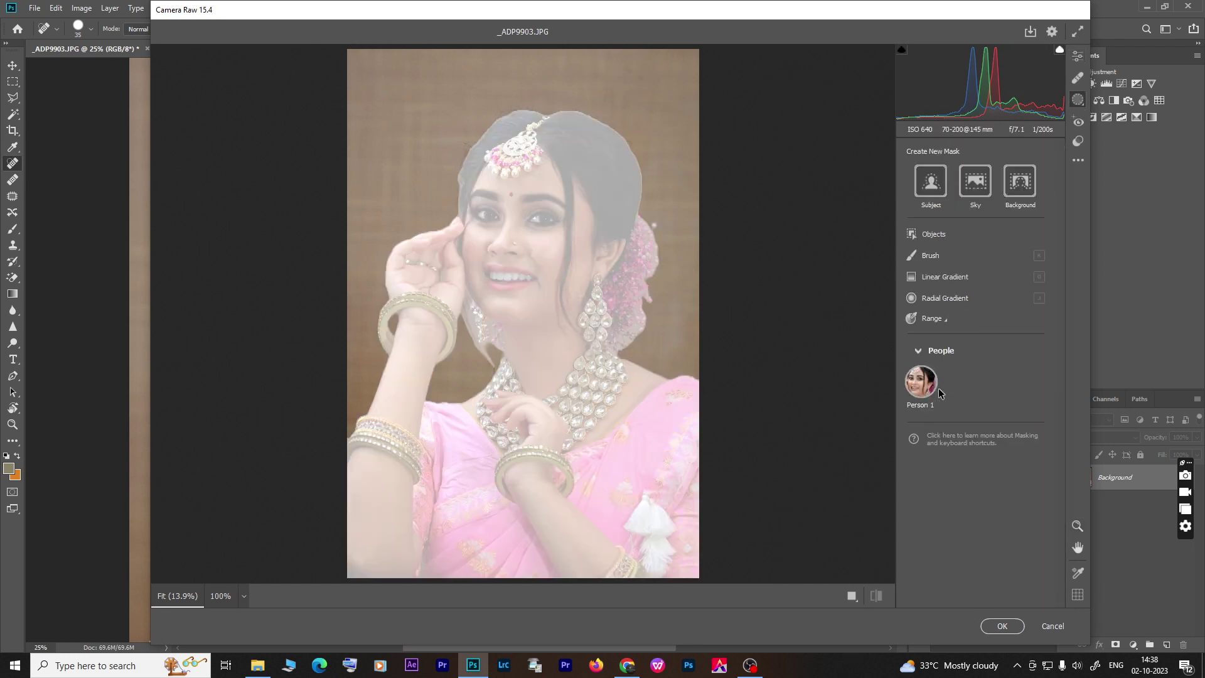
click(920, 392)
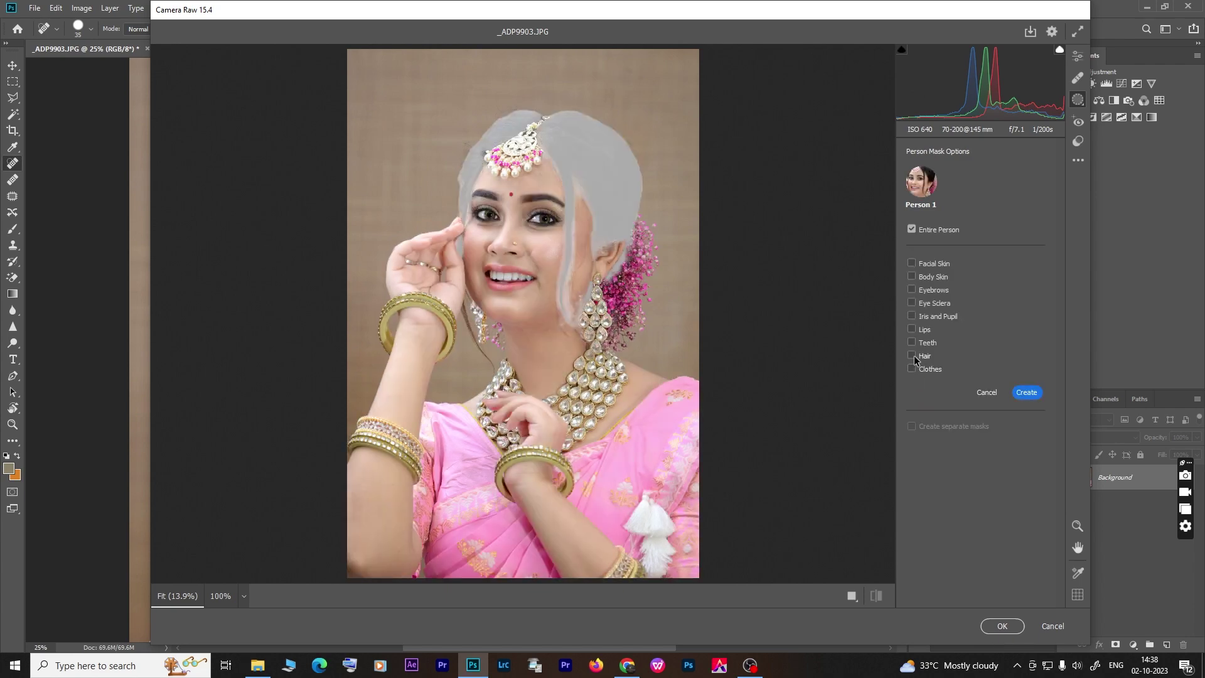
Create a Hair mask with Contrast +20, Highlights -20 and Blacks -5, and apply it
click(1026, 392)
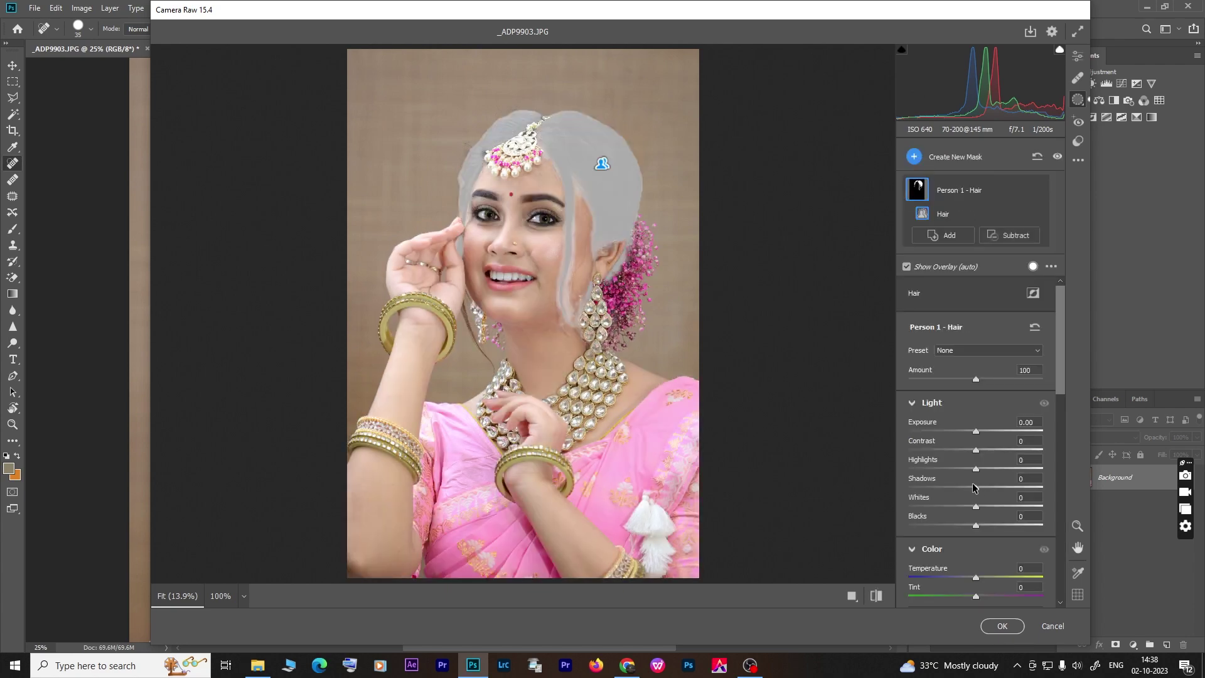
drag(975, 463, 959, 468)
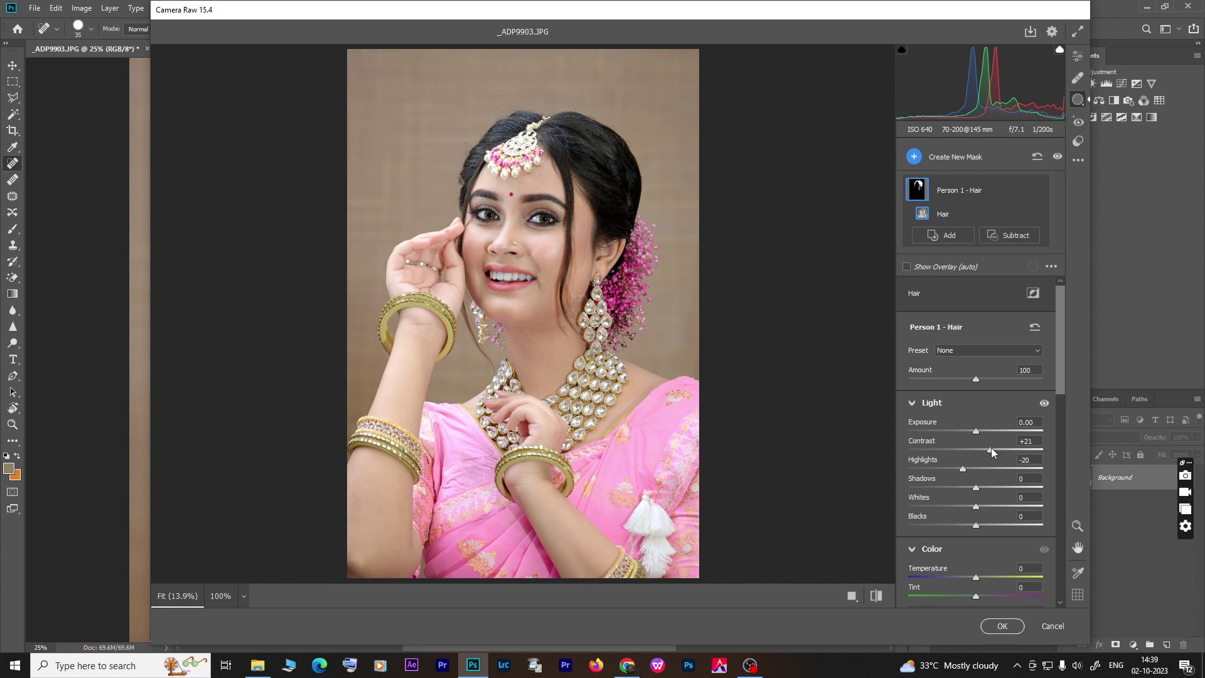
drag(990, 449, 988, 449)
drag(975, 526, 972, 529)
click(876, 597)
click(877, 596)
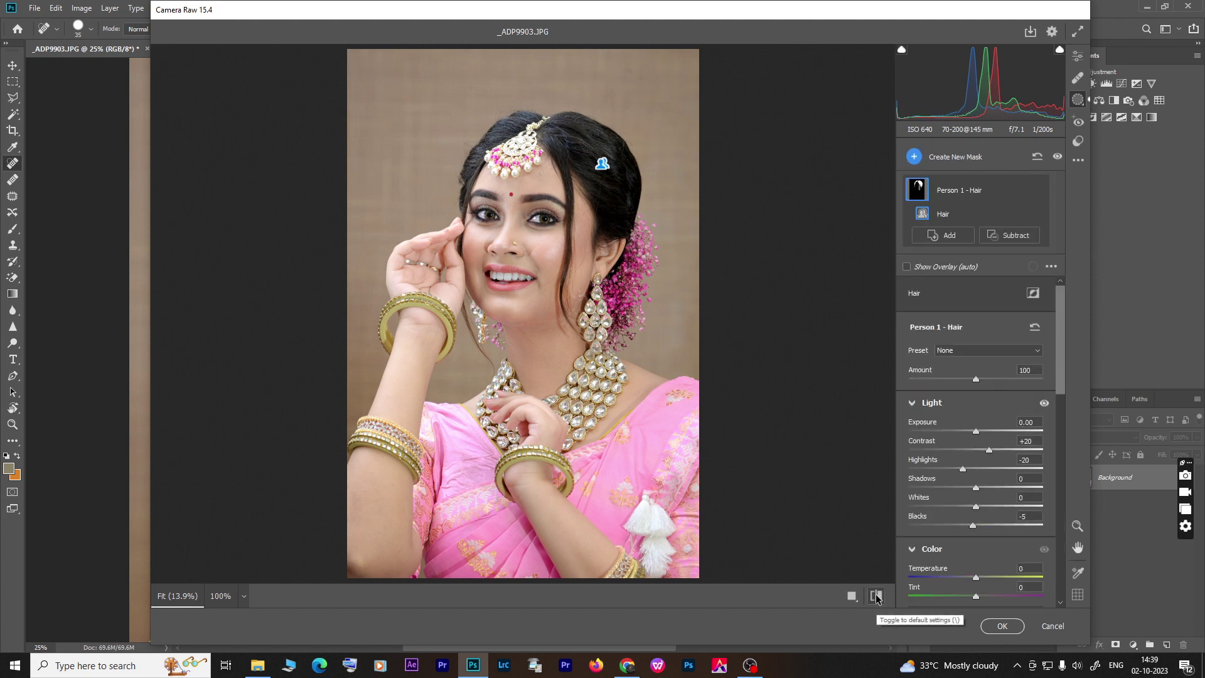
click(1002, 626)
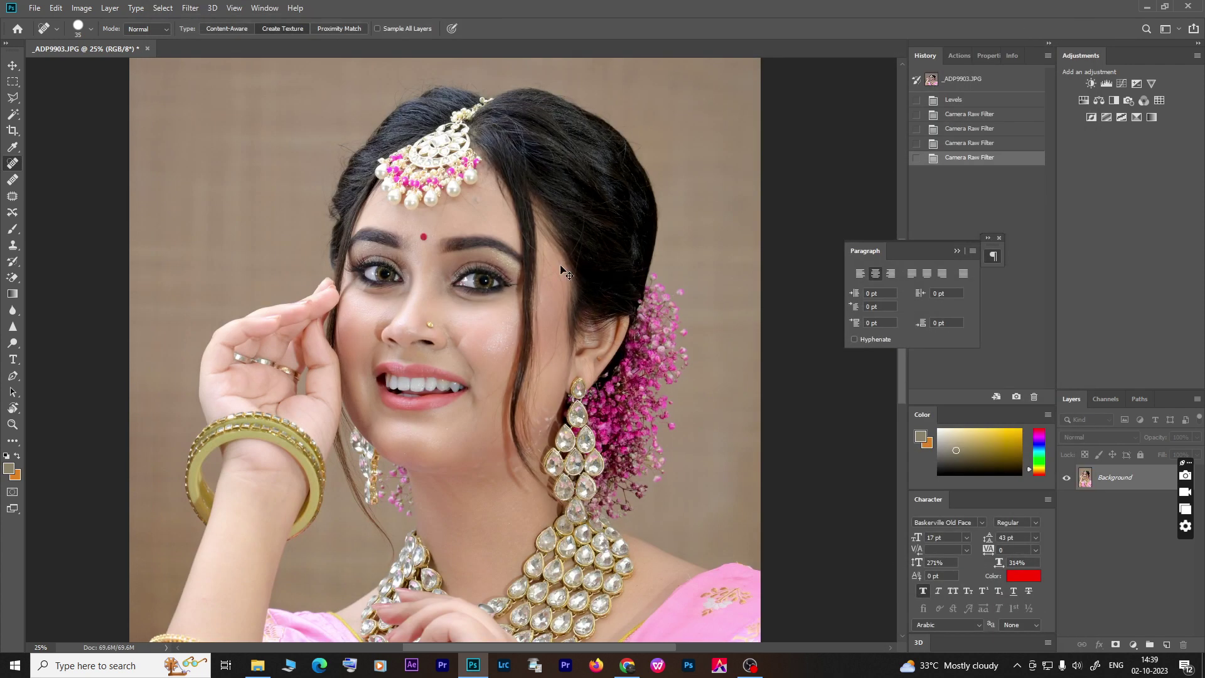
Heal two small forehead blemishes with the Content-Aware Spot Healing Brush
key(ctrl+minus)
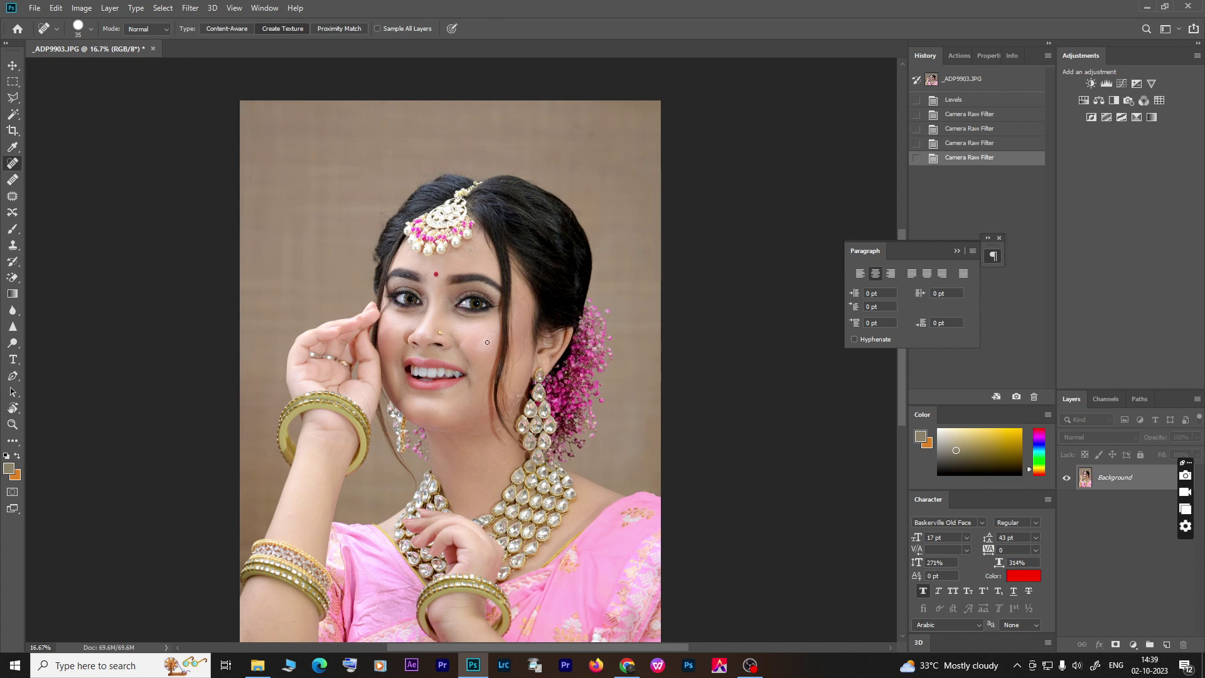
scroll(489, 342, down, 3)
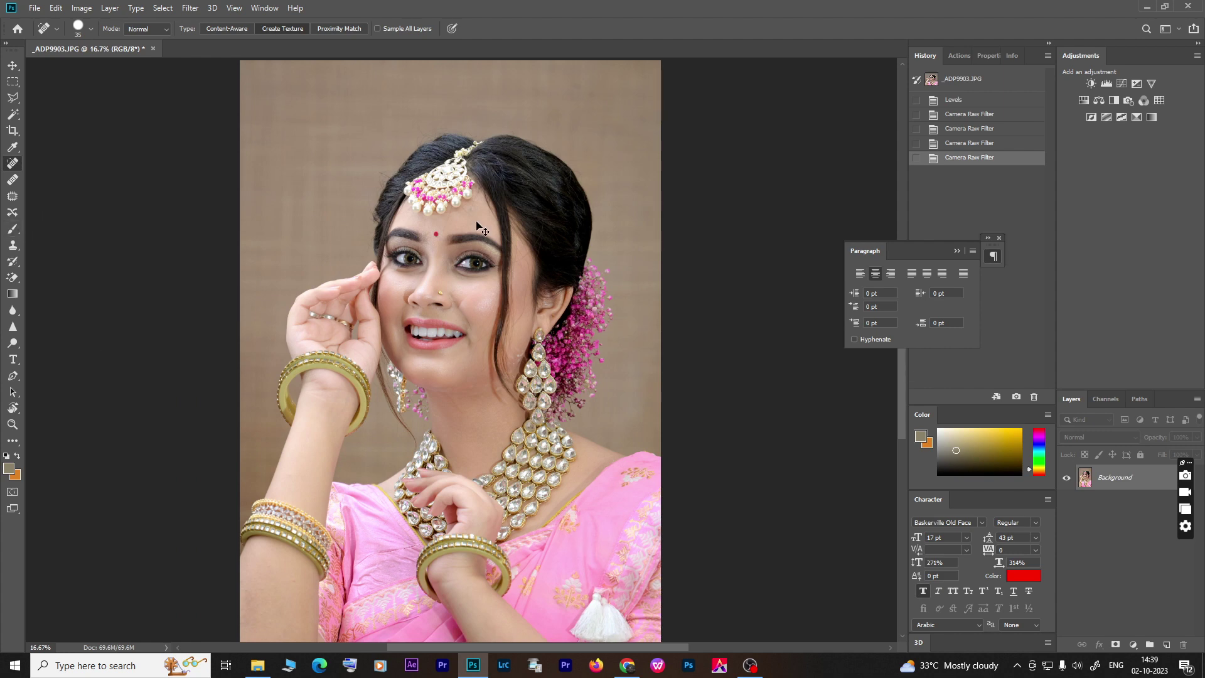
scroll(477, 229, up, 1)
scroll(475, 233, up, 1)
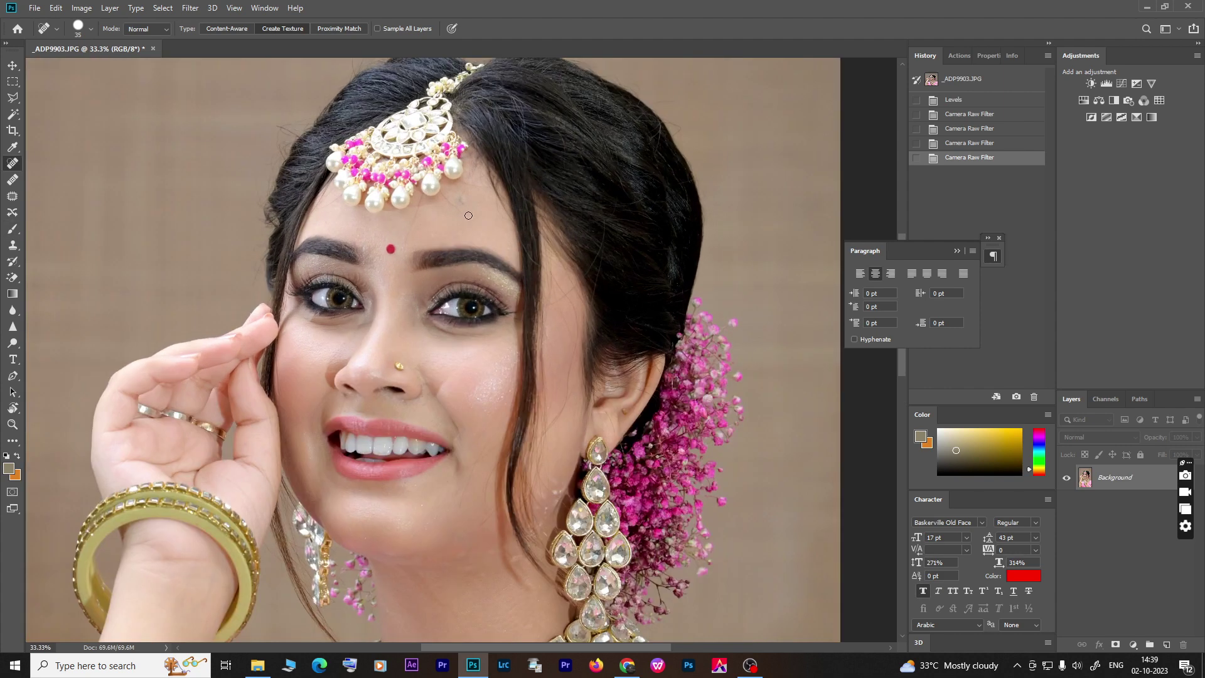
scroll(468, 211, up, 1)
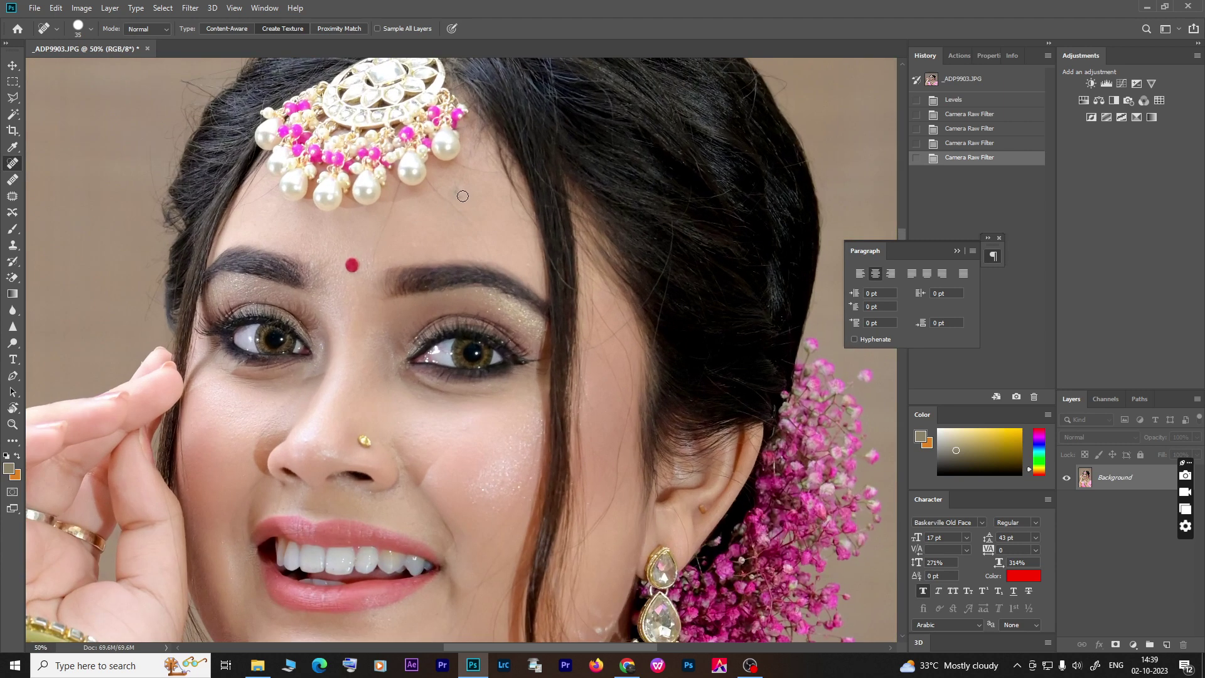
click(459, 195)
click(457, 193)
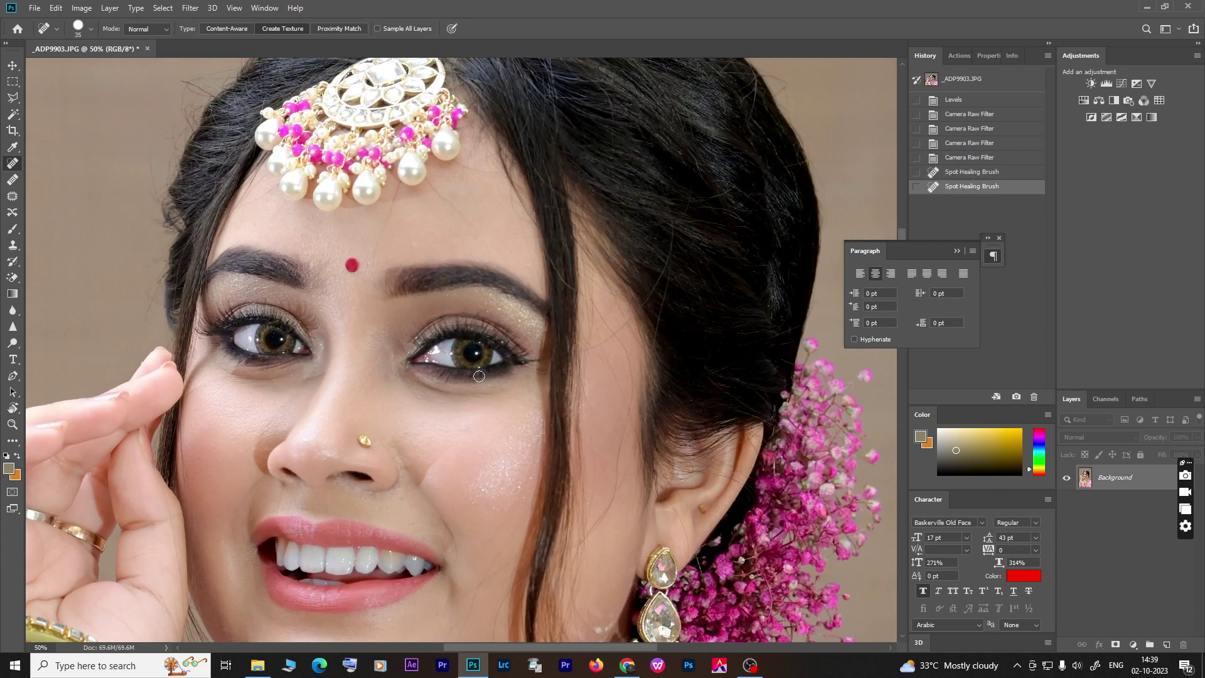
scroll(480, 375, down, 2)
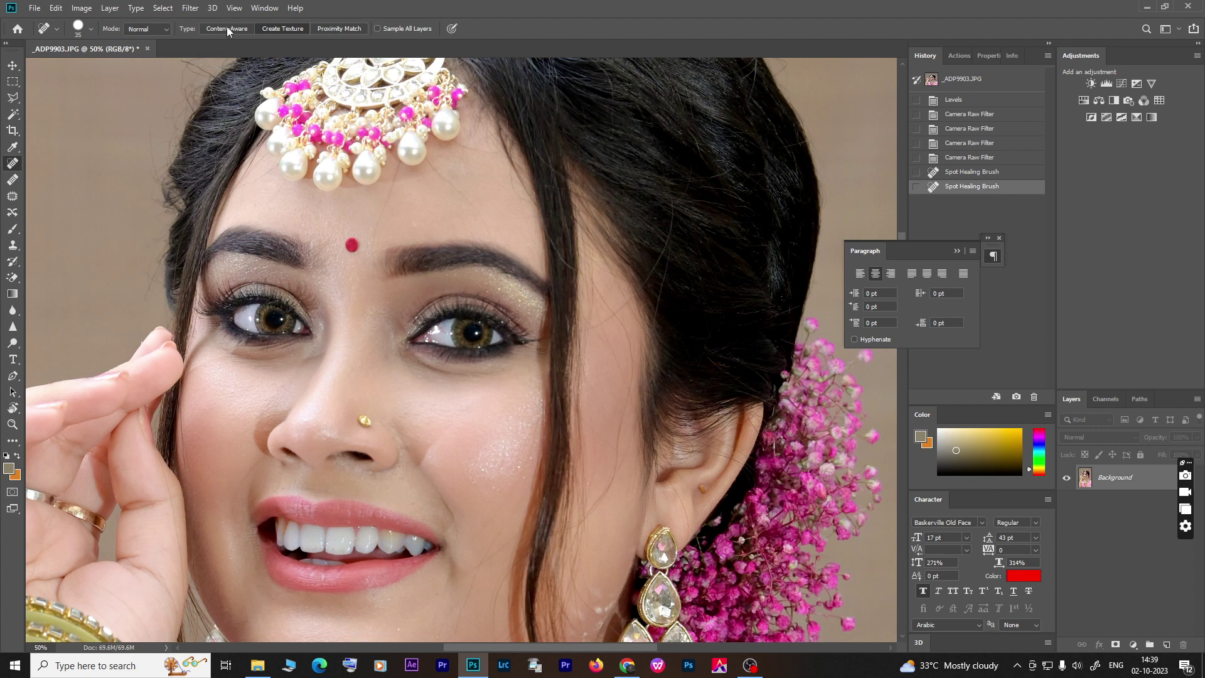
click(190, 8)
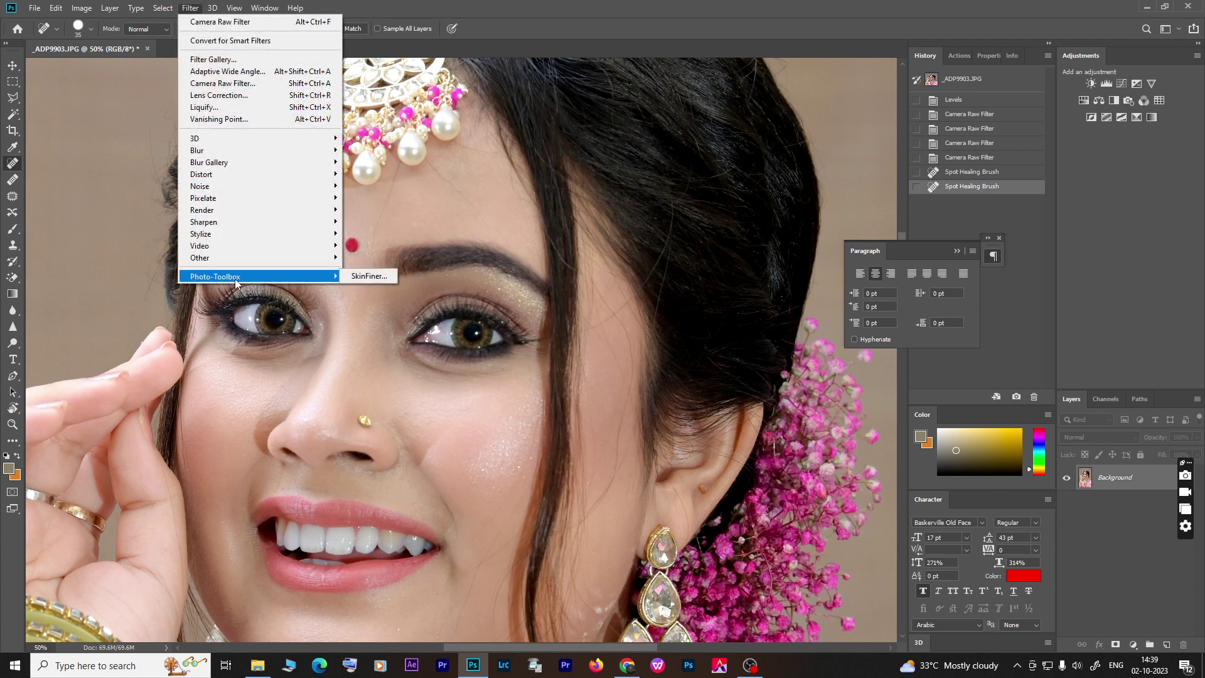
Launch the Photo-Toolbox SkinFiner plugin on the portrait
click(370, 278)
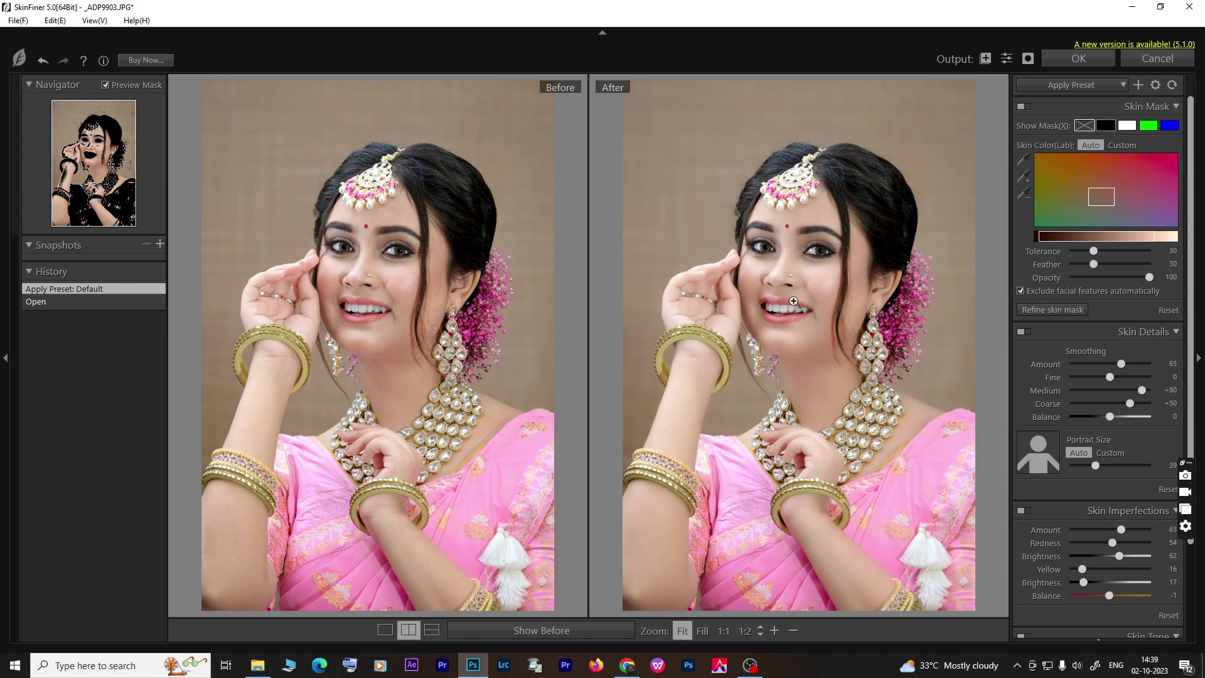
click(774, 630)
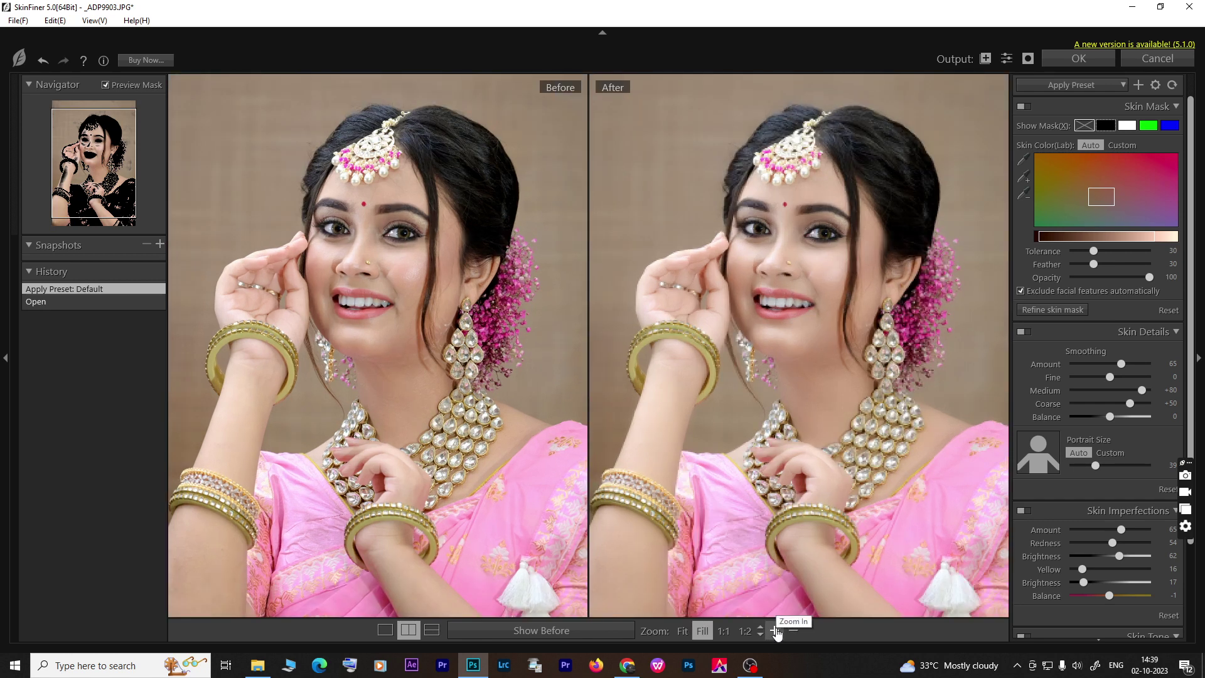
click(775, 630)
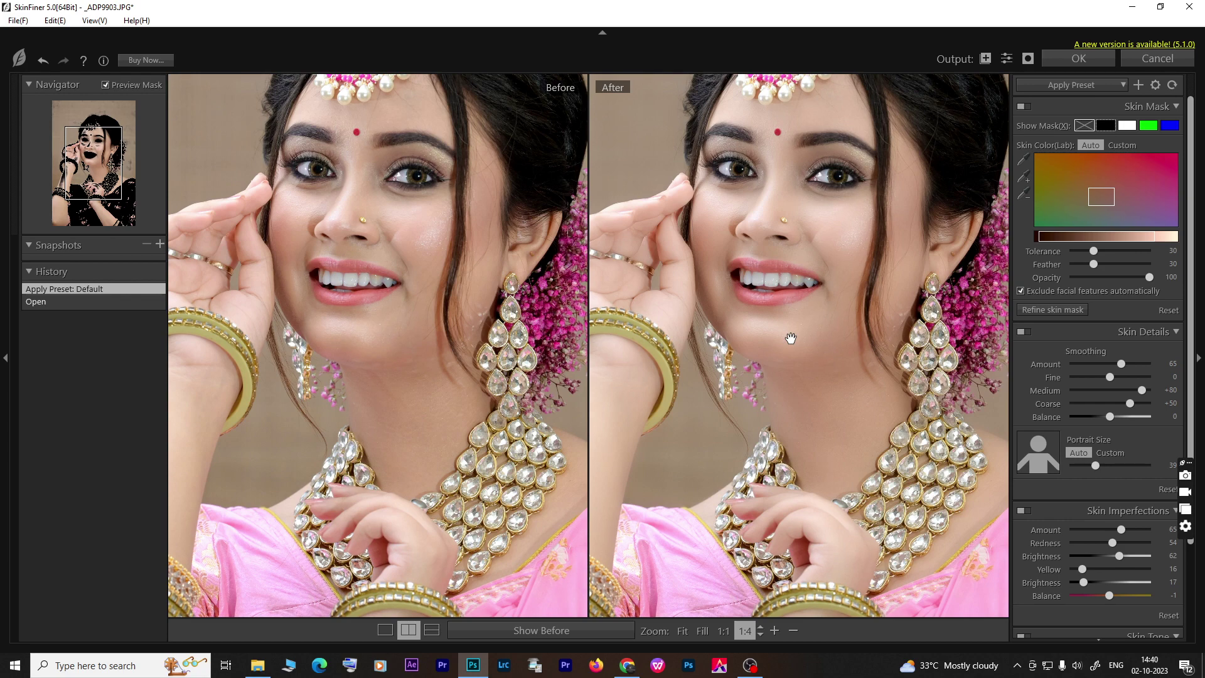
scroll(790, 338, up, 1)
scroll(790, 338, up, 1)
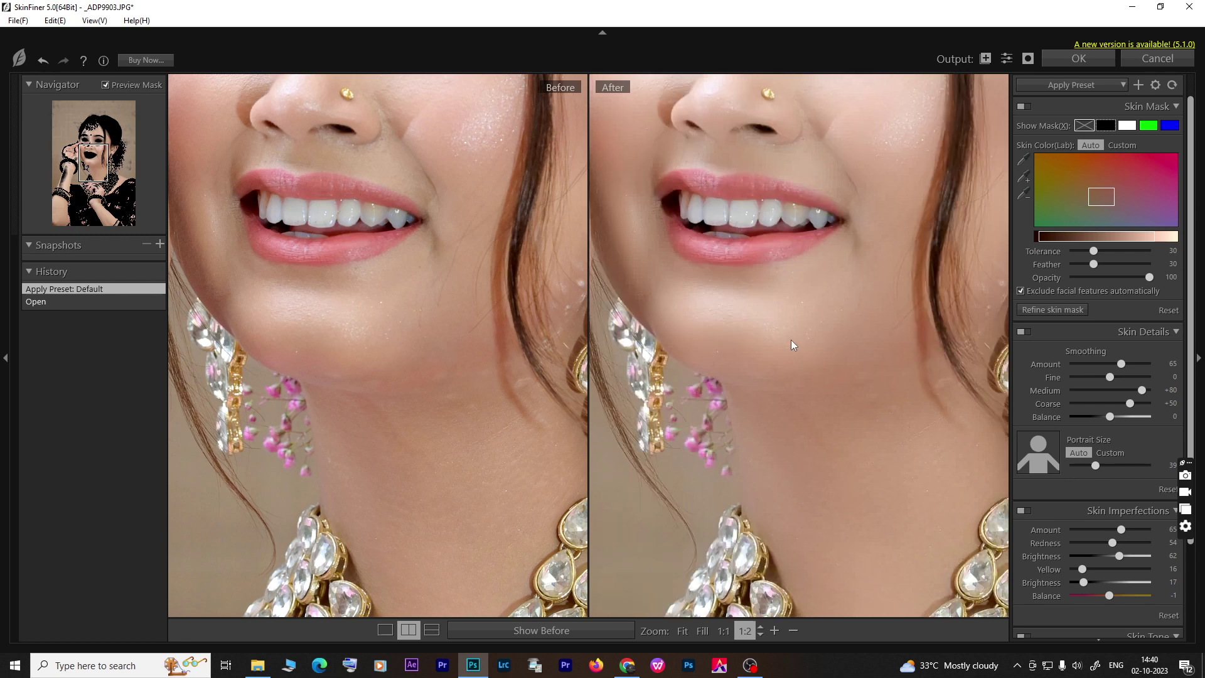
scroll(791, 340, down, 1)
scroll(790, 339, down, 1)
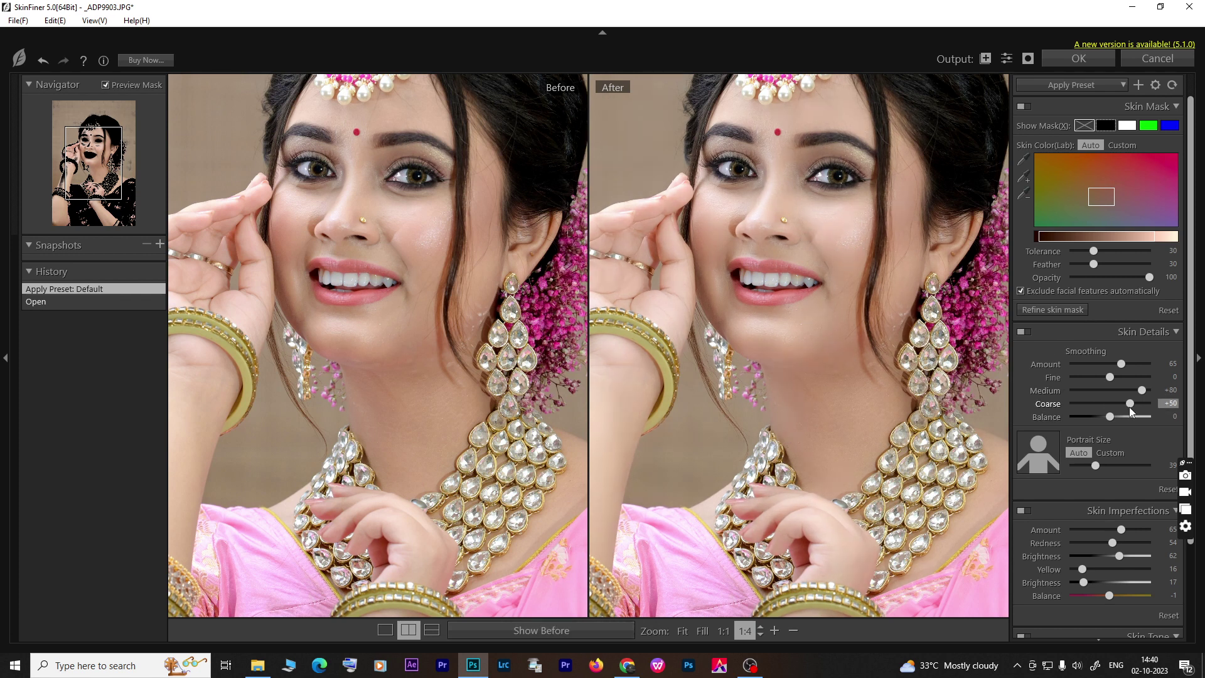
Soften SkinFiner smoothing to Amount 50, Medium +51 and Coarse +26
drag(1130, 410, 1123, 410)
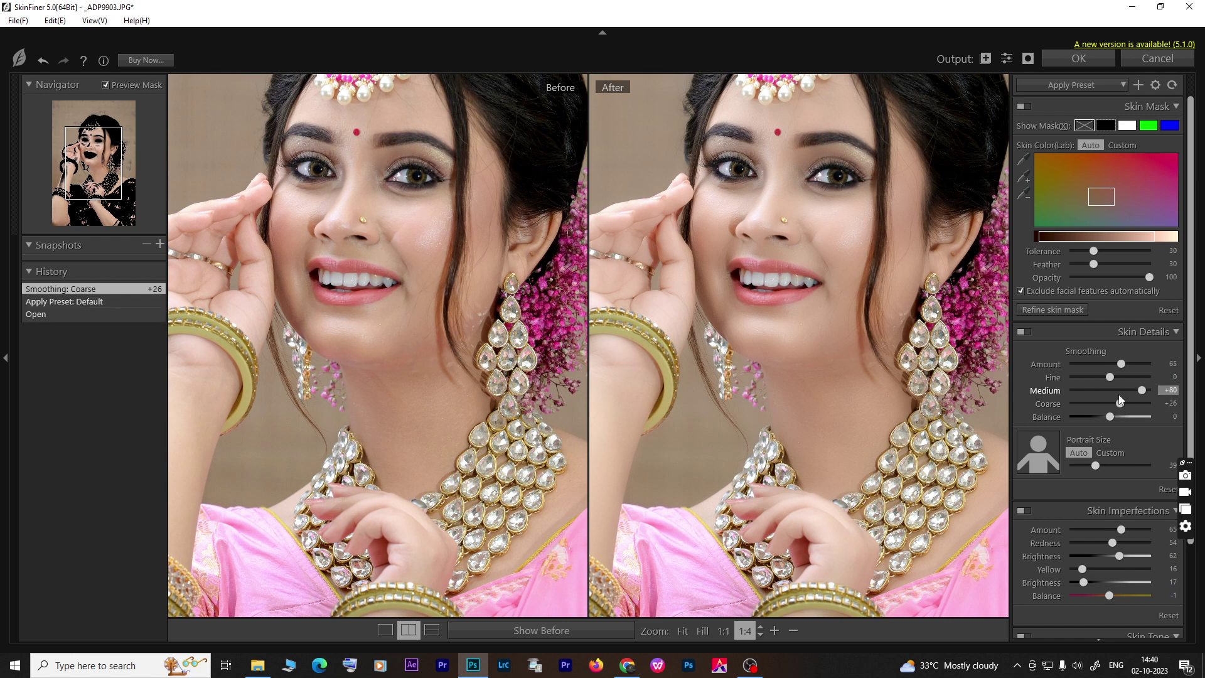
drag(1142, 389, 1132, 393)
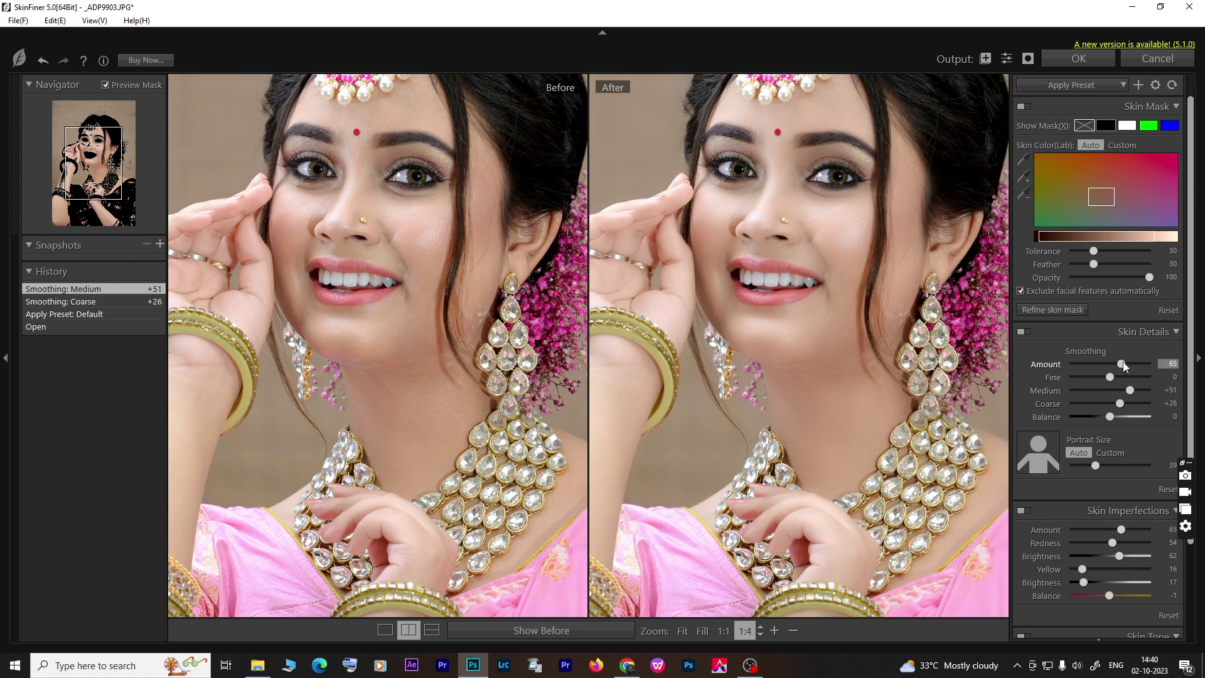
drag(1123, 366, 1119, 366)
drag(1111, 364, 1111, 364)
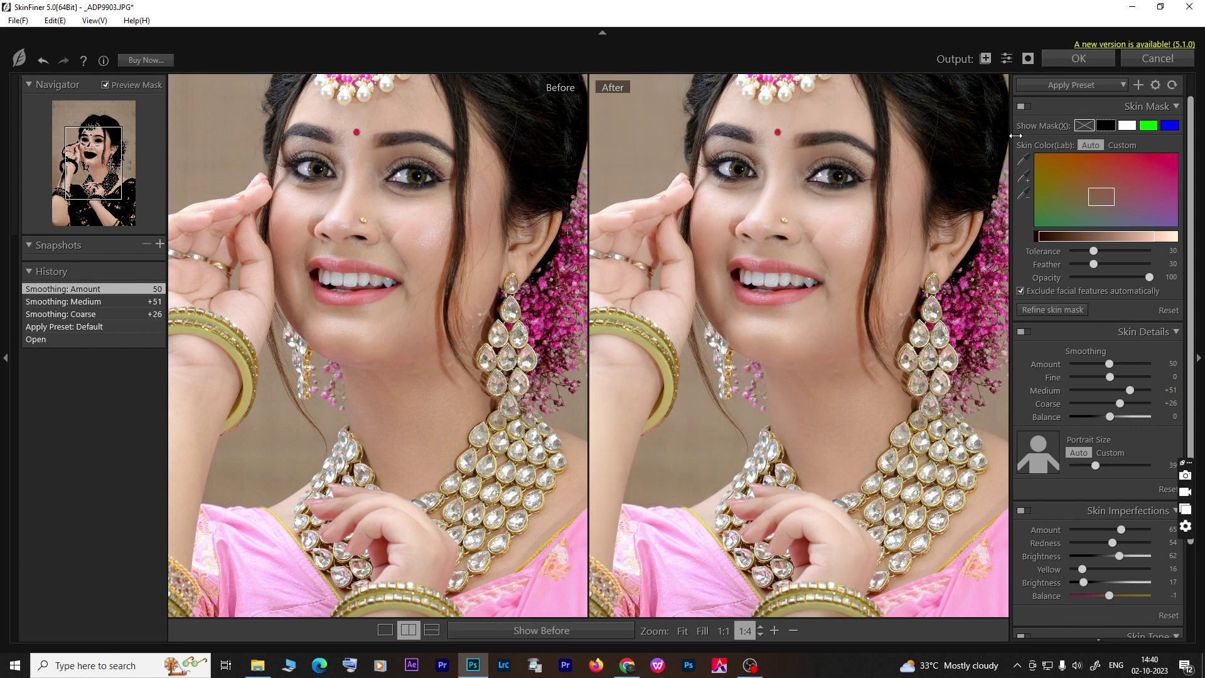
click(1065, 91)
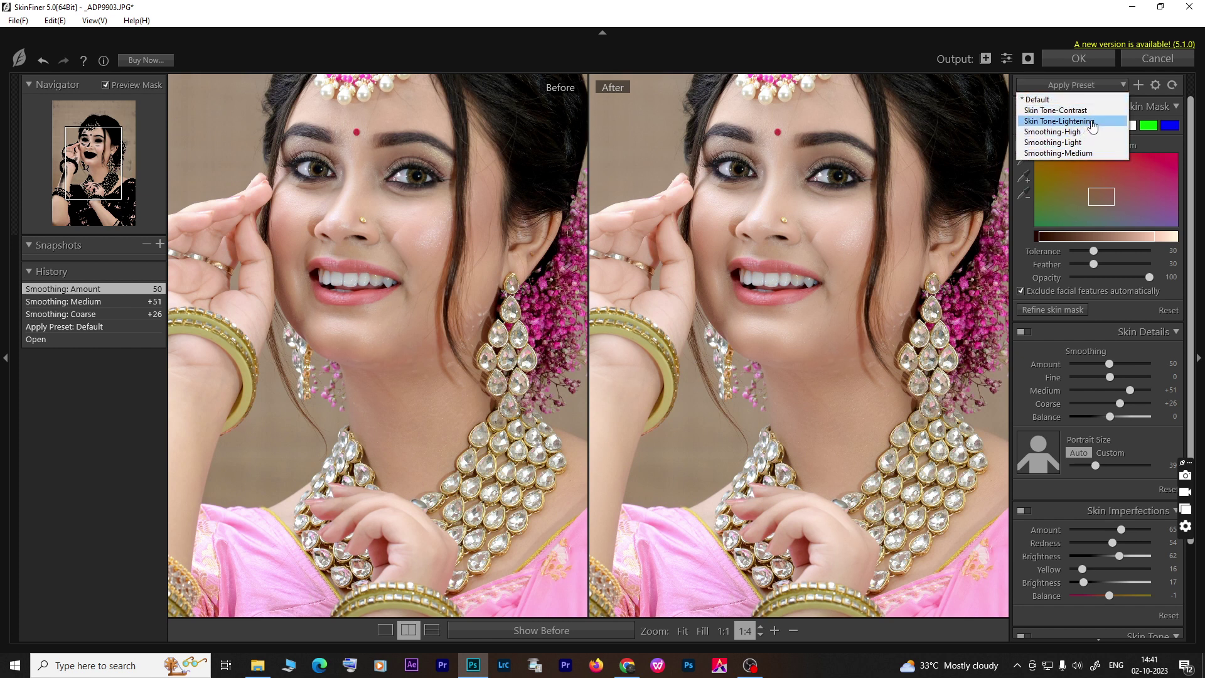
Reapply the Default preset and raise Skin Tone Saturation to +5
click(1041, 100)
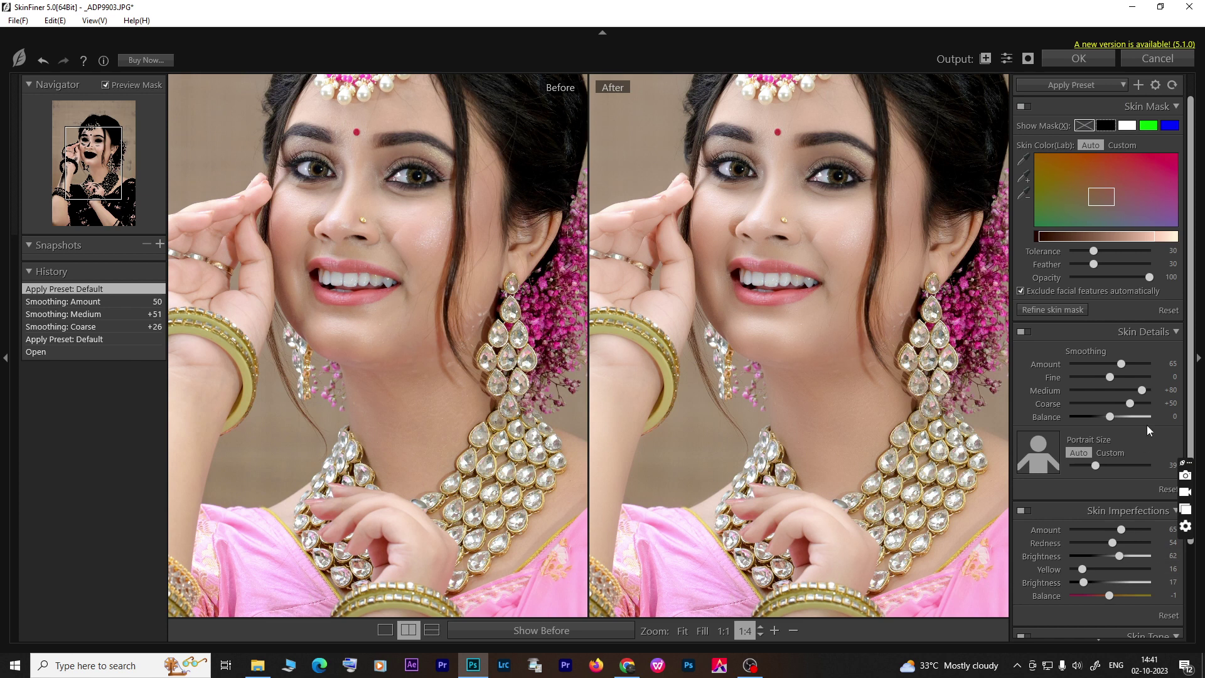
scroll(1193, 414, down, 3)
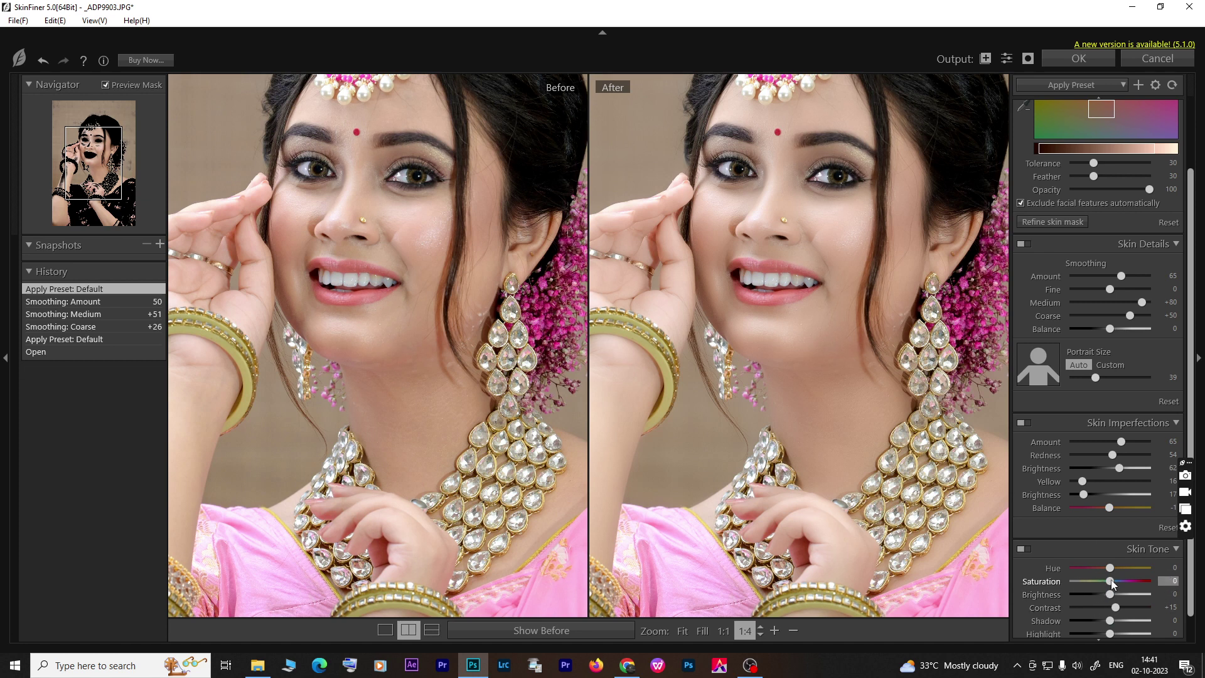
drag(1111, 580, 1114, 581)
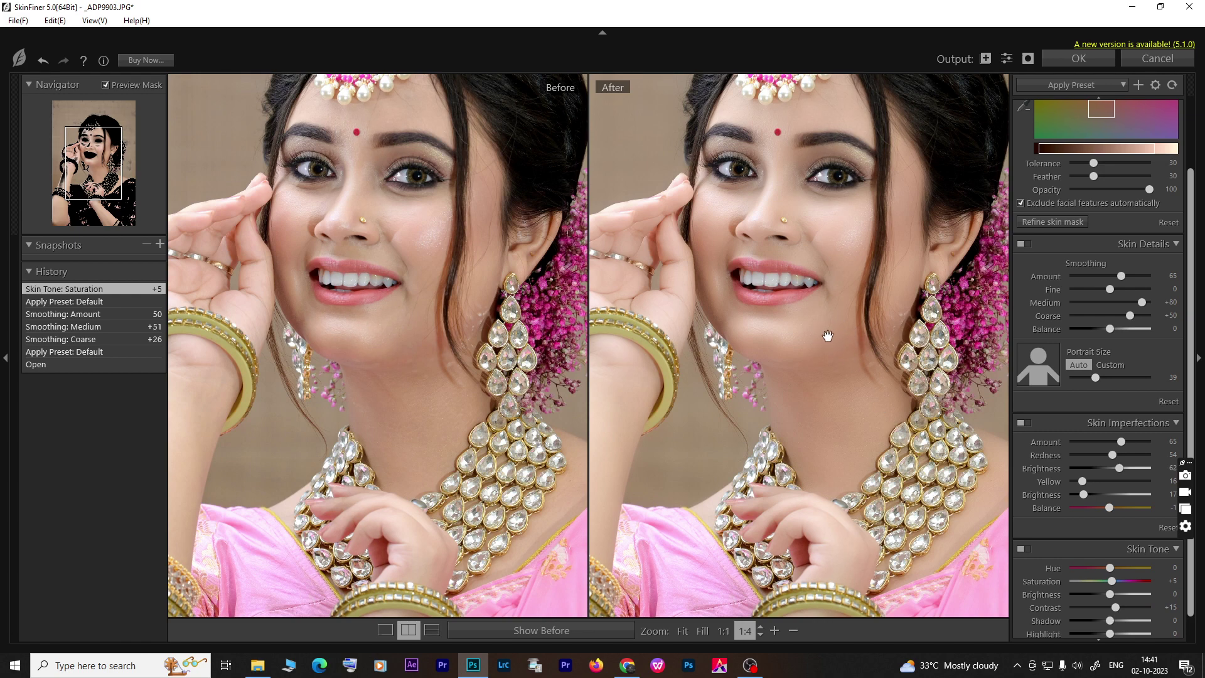
scroll(827, 337, down, 2)
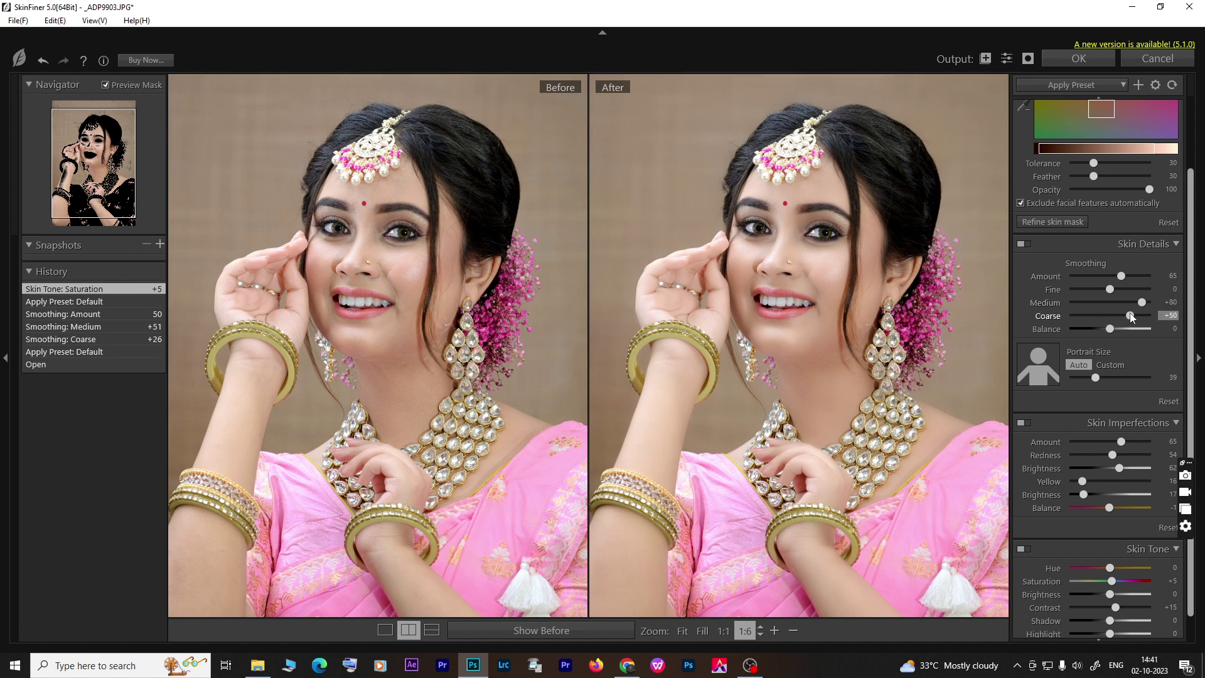
Dial smoothing back to Coarse +30, Medium +49 and Amount 50
drag(1130, 317, 1124, 319)
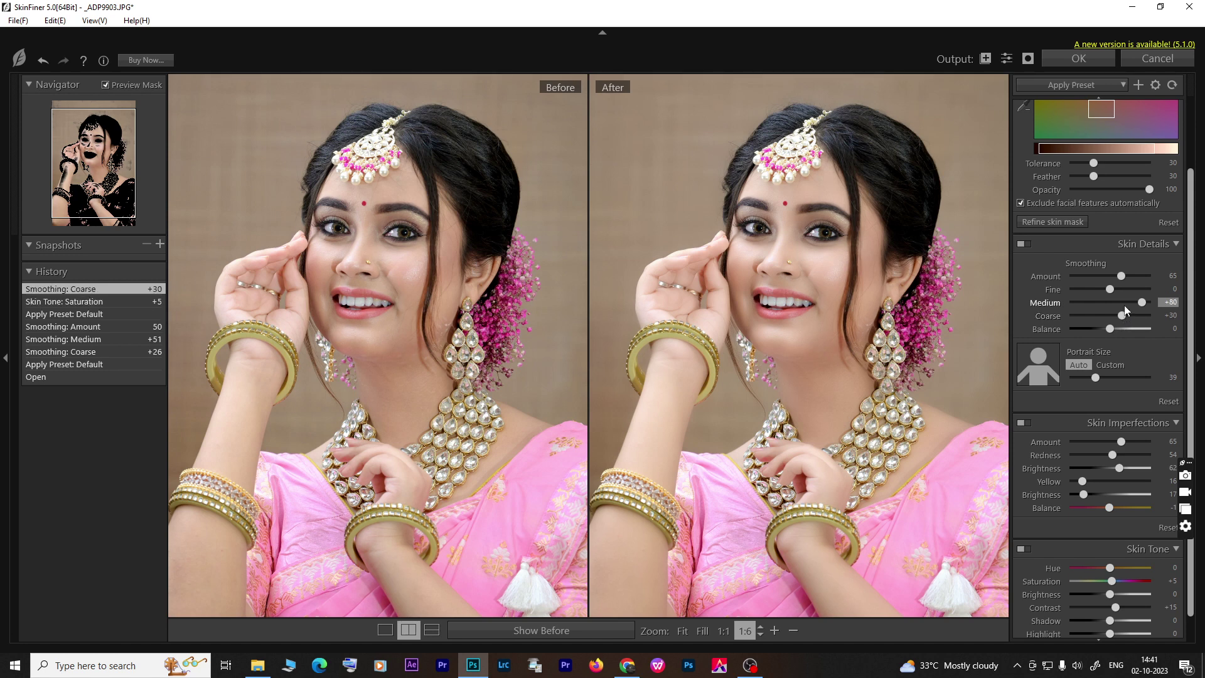
drag(1141, 303, 1110, 281)
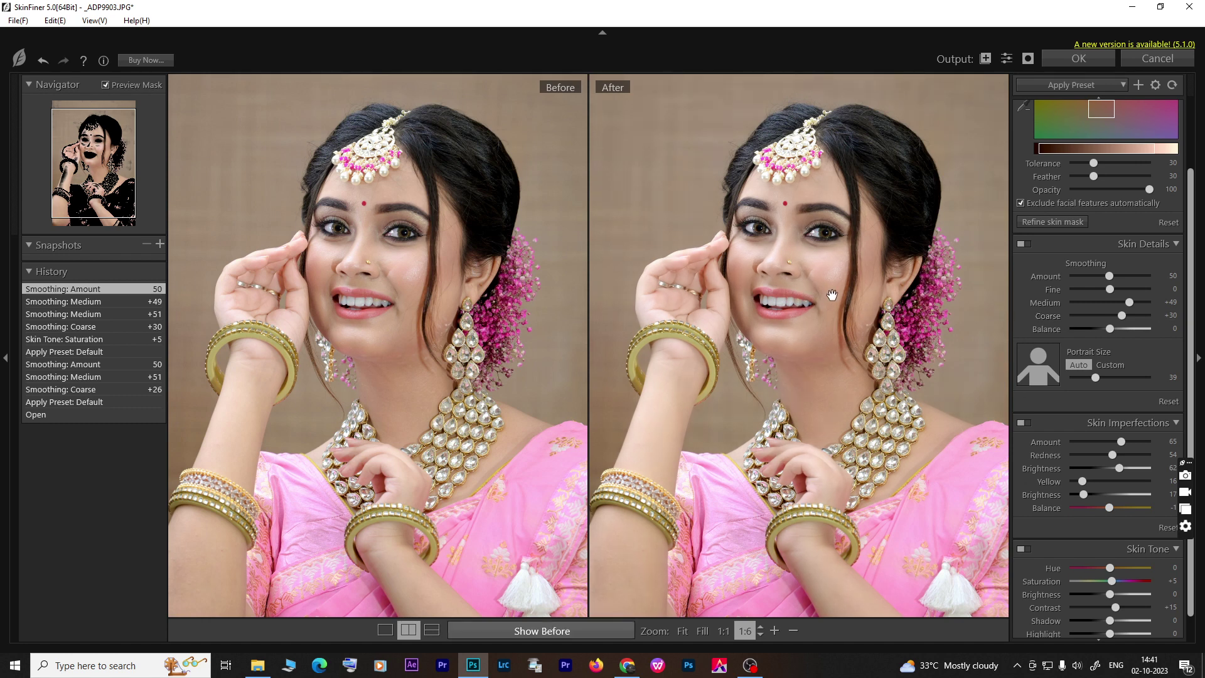
scroll(816, 308, down, 1)
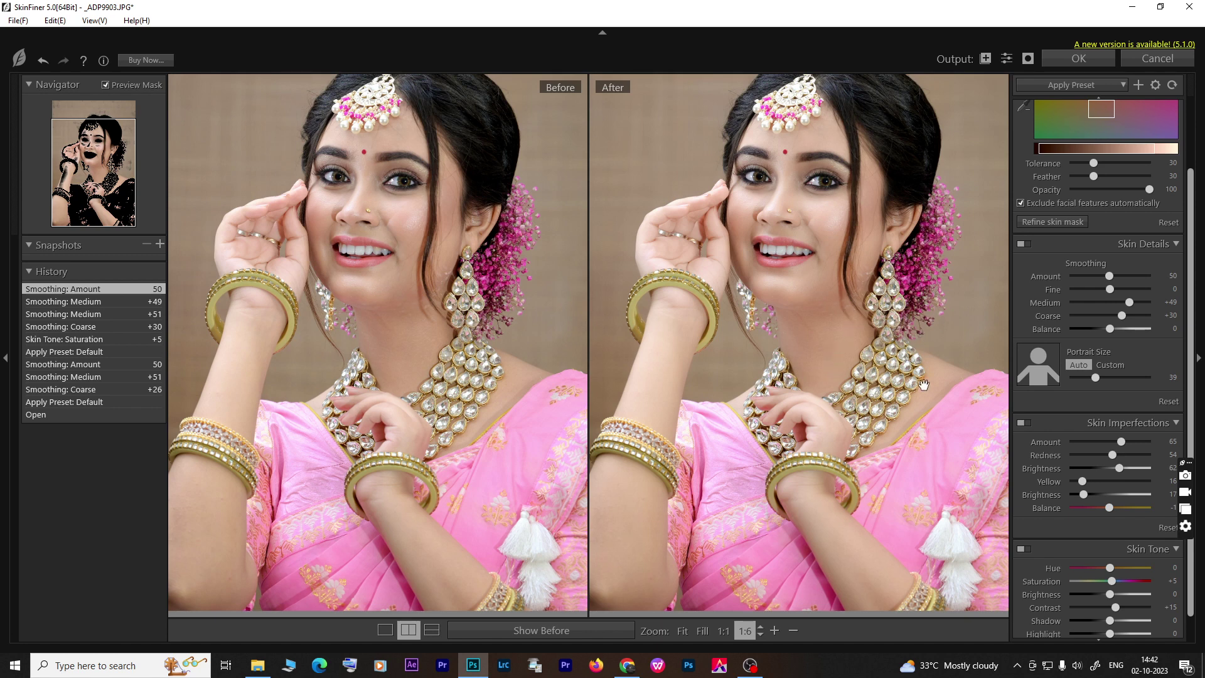
scroll(1112, 581, down, 1)
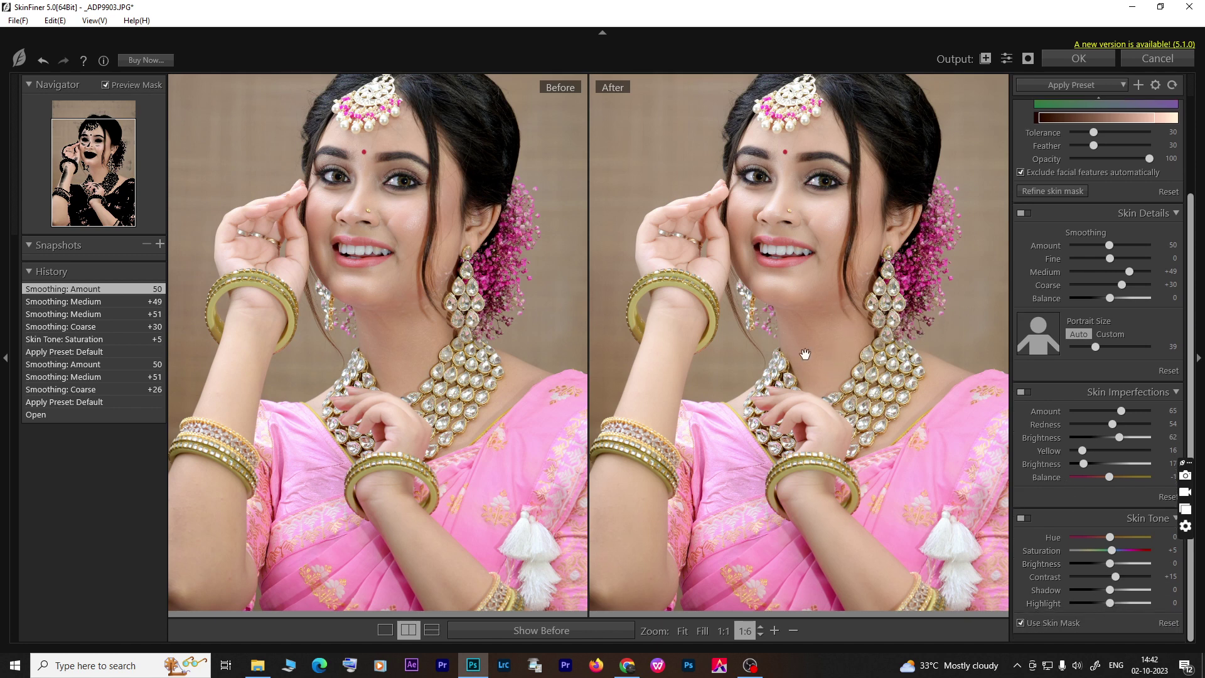
scroll(807, 339, up, 1)
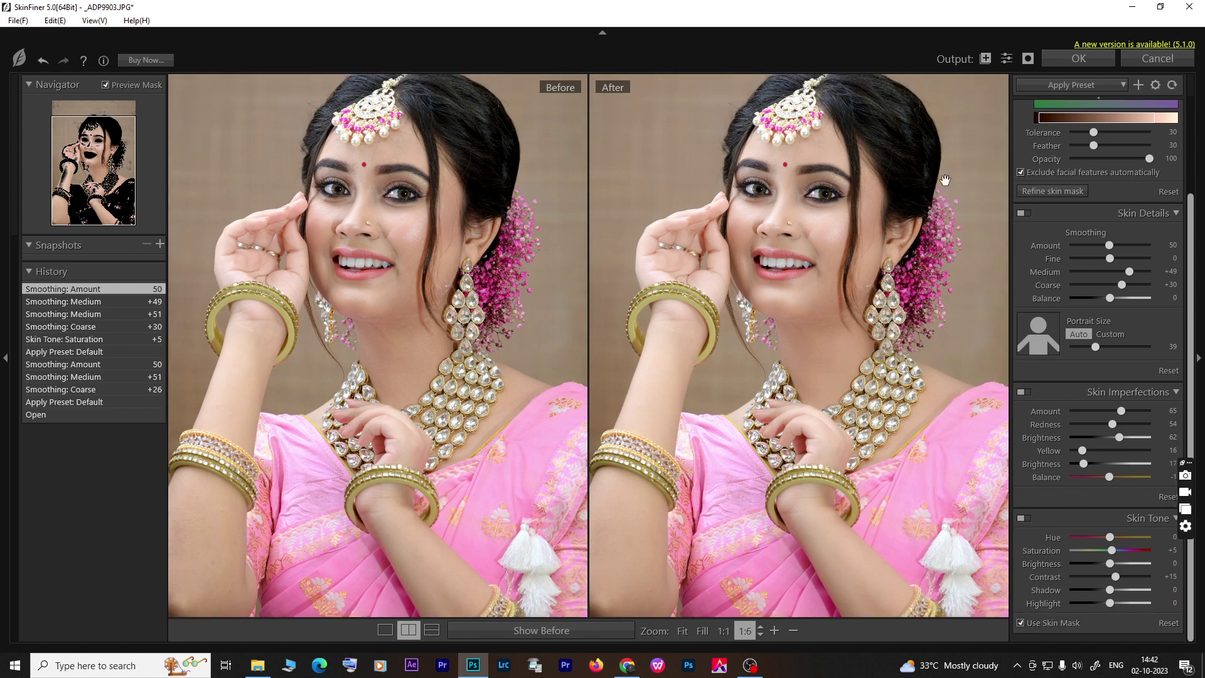
scroll(1022, 204, up, 4)
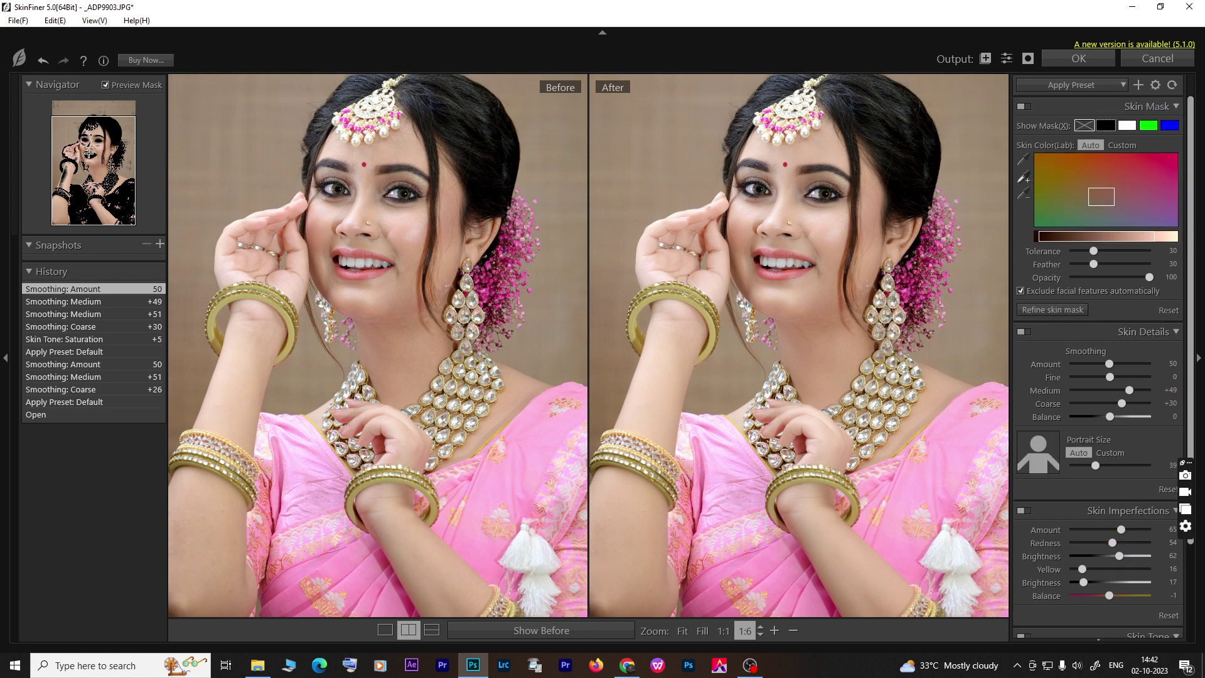
Expand the skin mask with an eyedropper sample from the face and commit SkinFiner
click(773, 222)
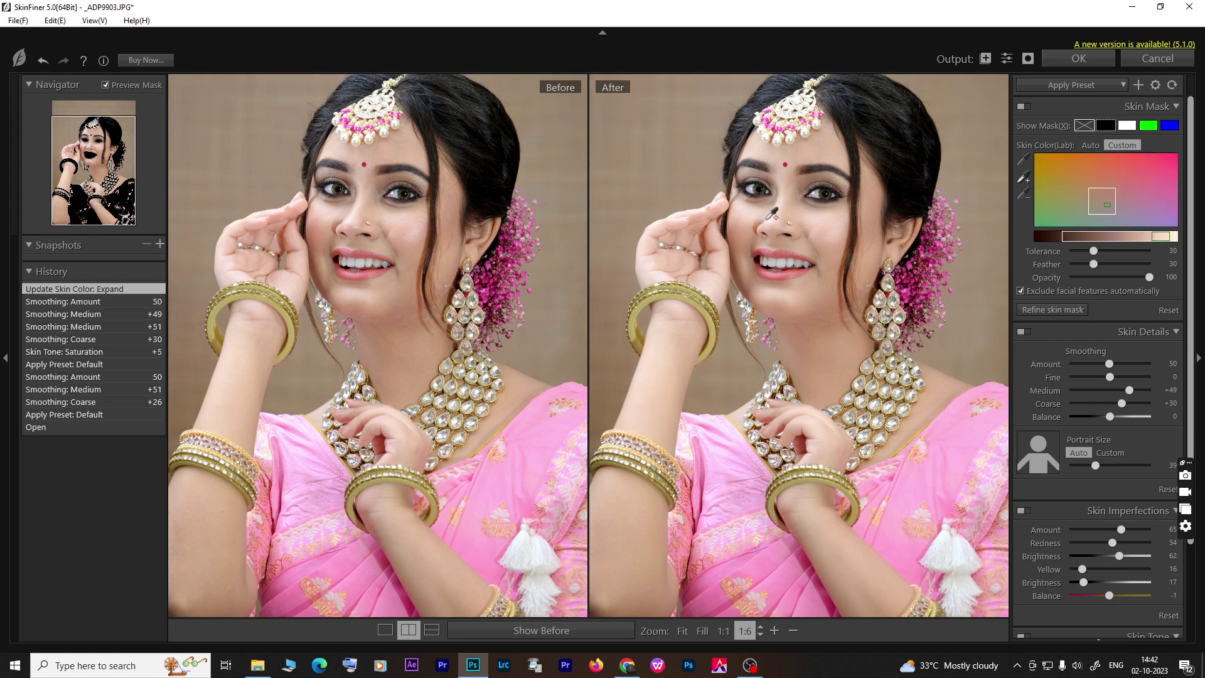
click(1075, 61)
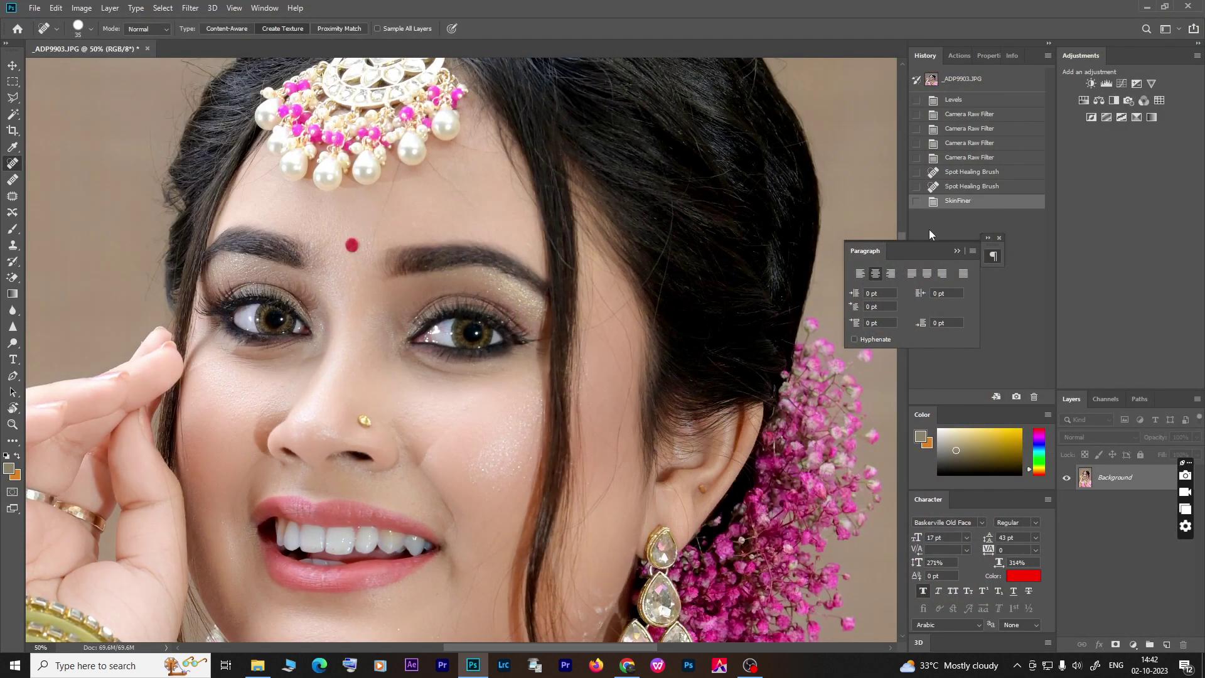
Compare the portrait before and after skin smoothing in History, then zoom out
click(973, 186)
click(968, 200)
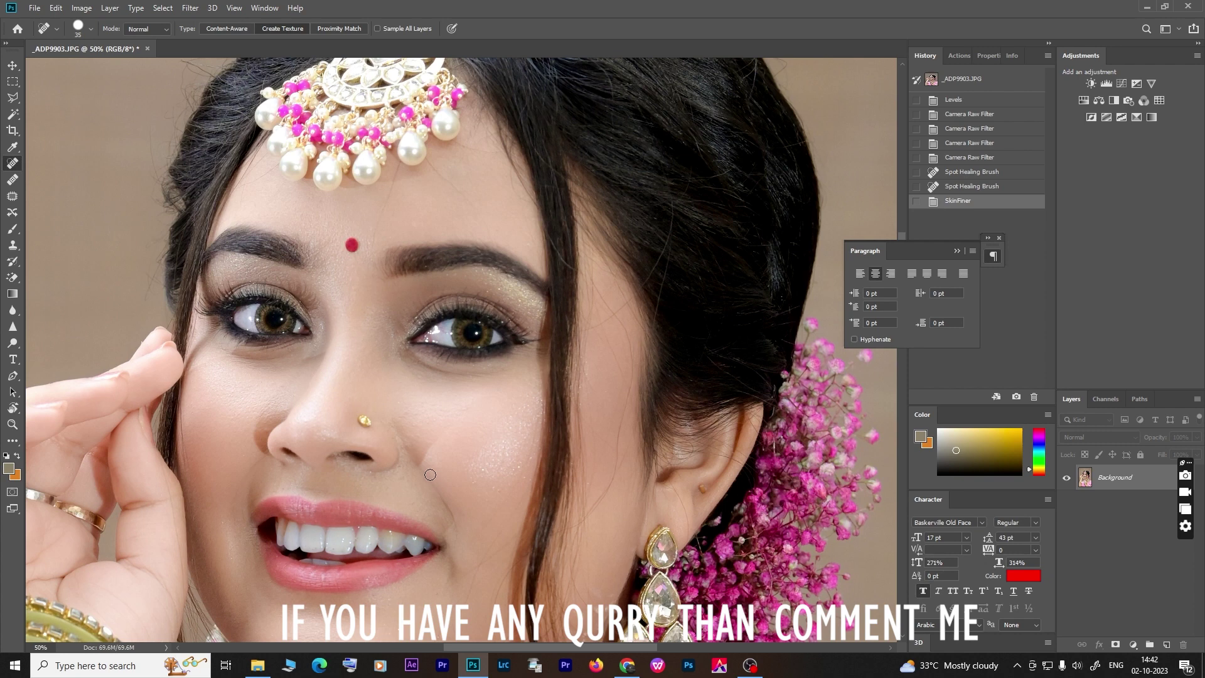
key(ctrl+minus)
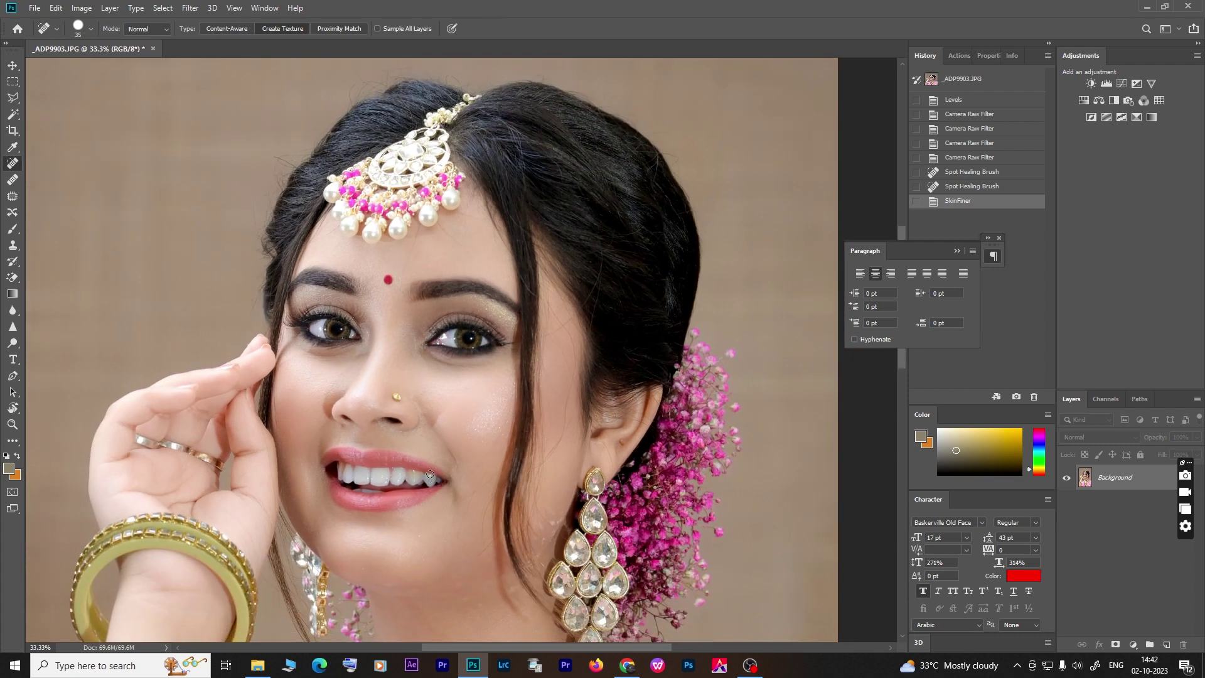
scroll(467, 433, down, 2)
scroll(466, 440, down, 2)
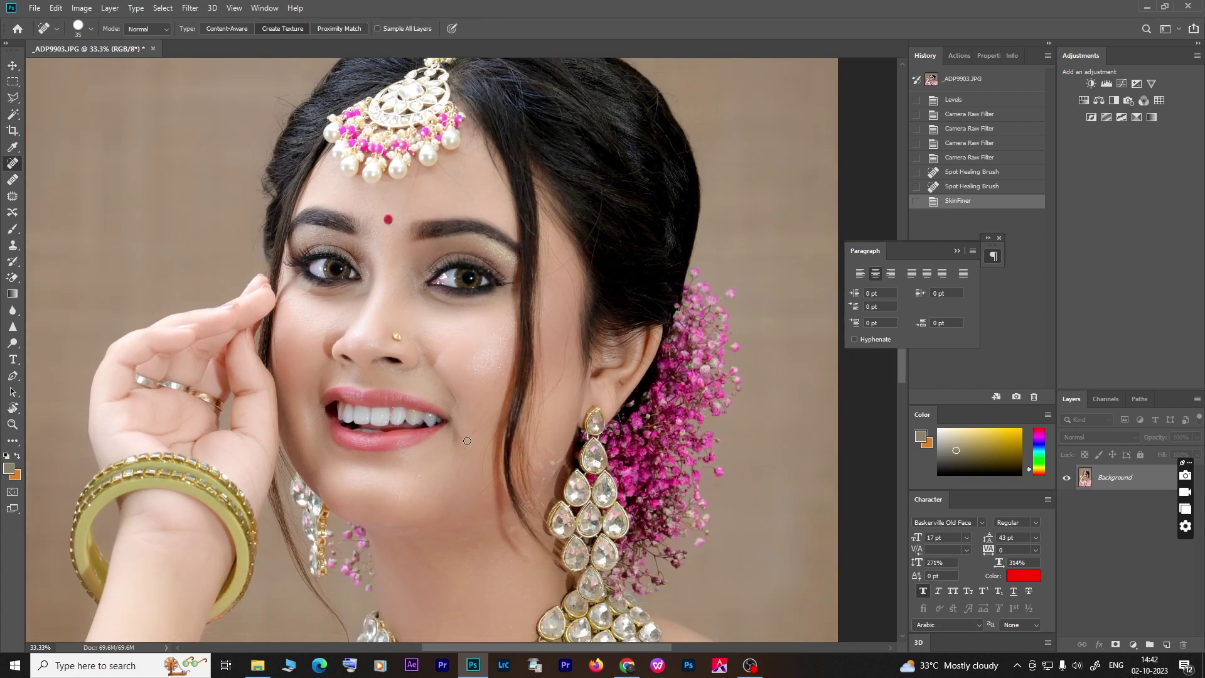
Duplicate the retouched image onto a new Layer 1 and view the whole portrait
key(ctrl+j)
key(ctrl+minus)
key(ctrl+minus)
click(190, 7)
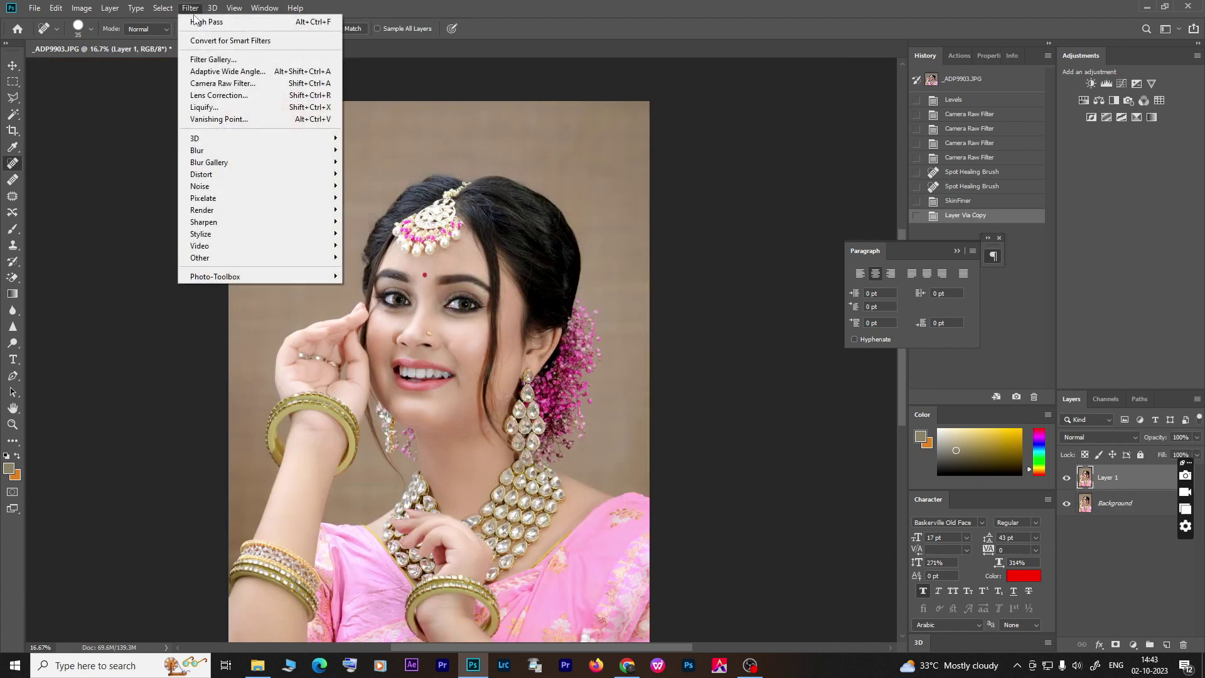
In Camera Raw Filter on Layer 1, inspect the nose skin, then apply Texture +10
click(220, 84)
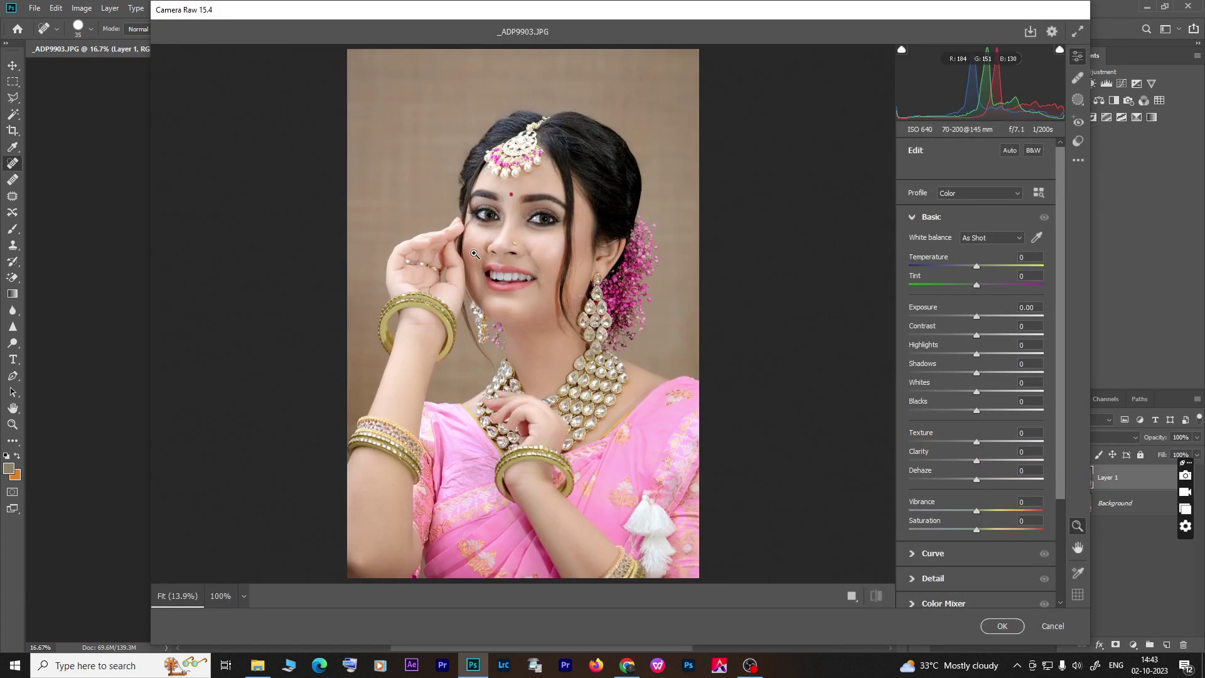
click(508, 247)
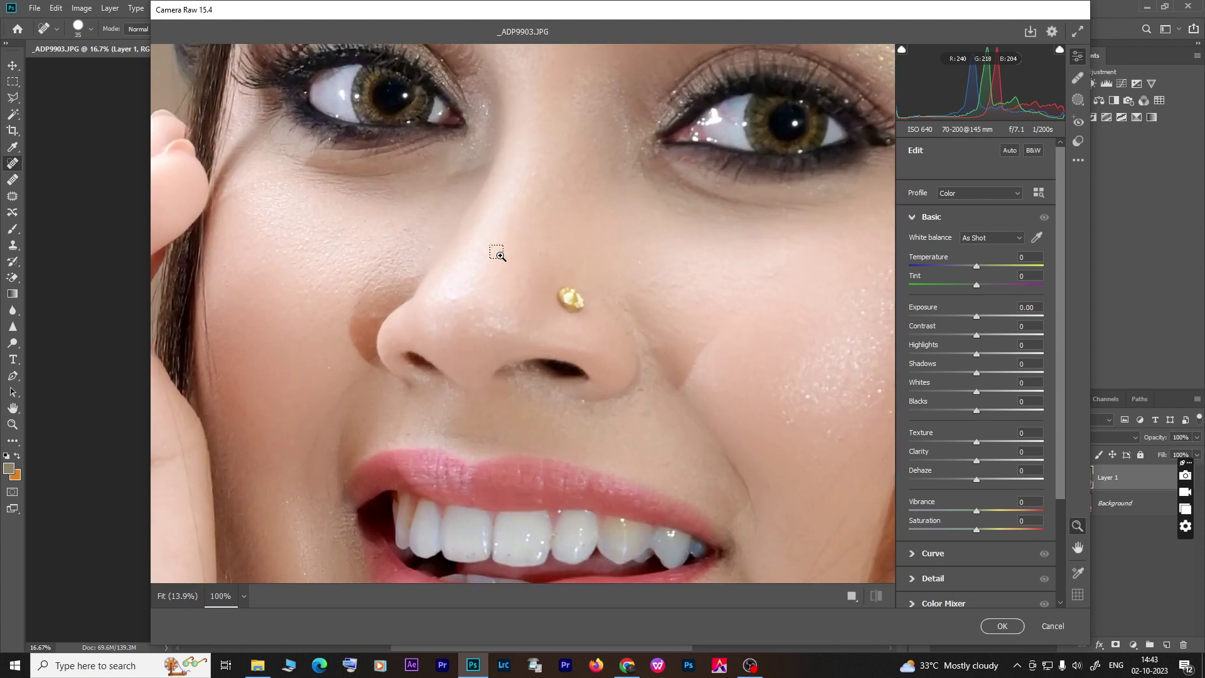
alt+click(500, 255)
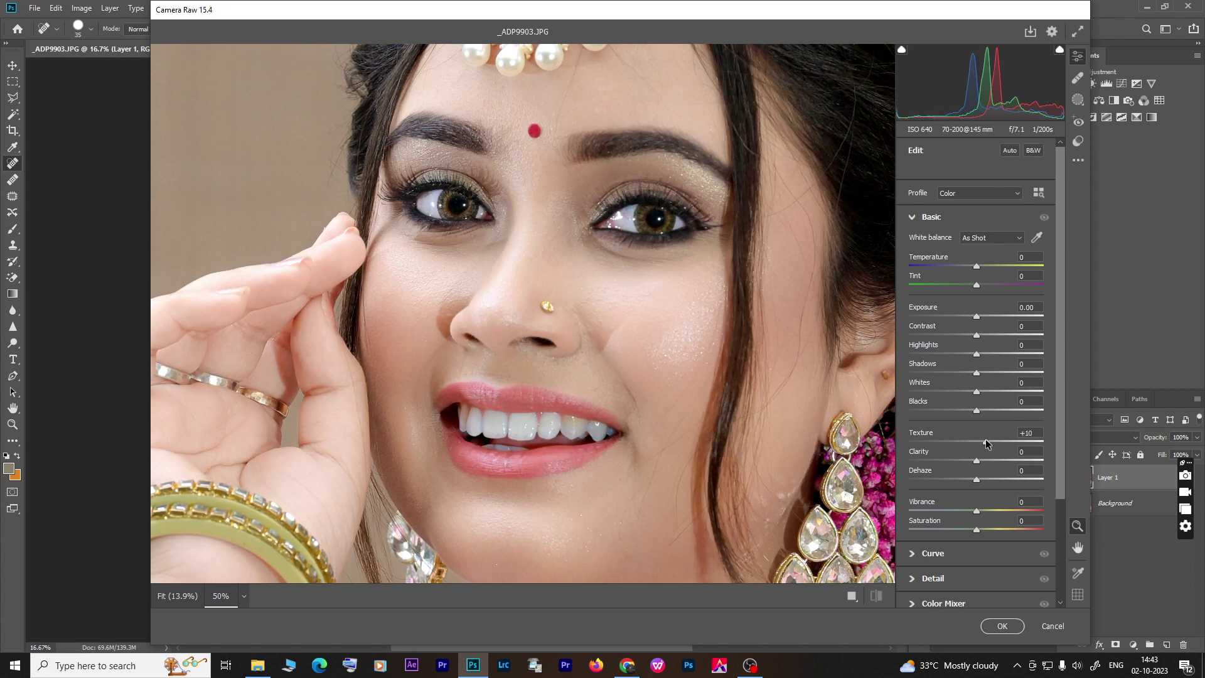
drag(985, 444, 961, 445)
click(1002, 626)
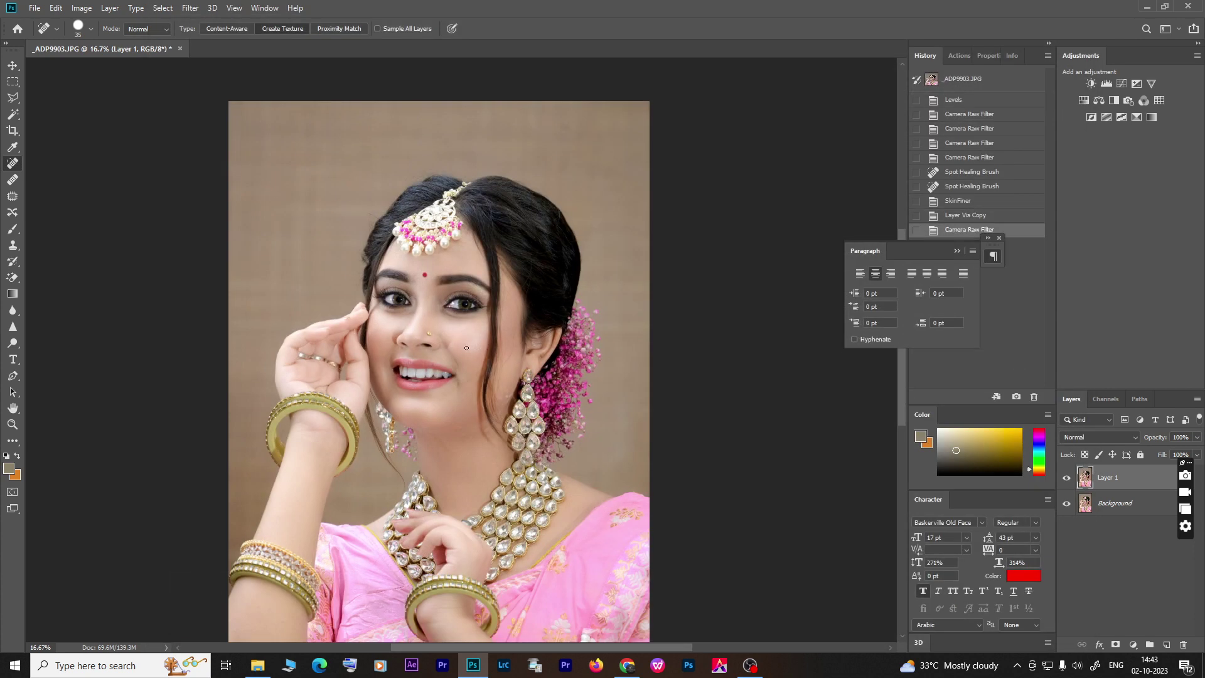
scroll(461, 327, up, 2)
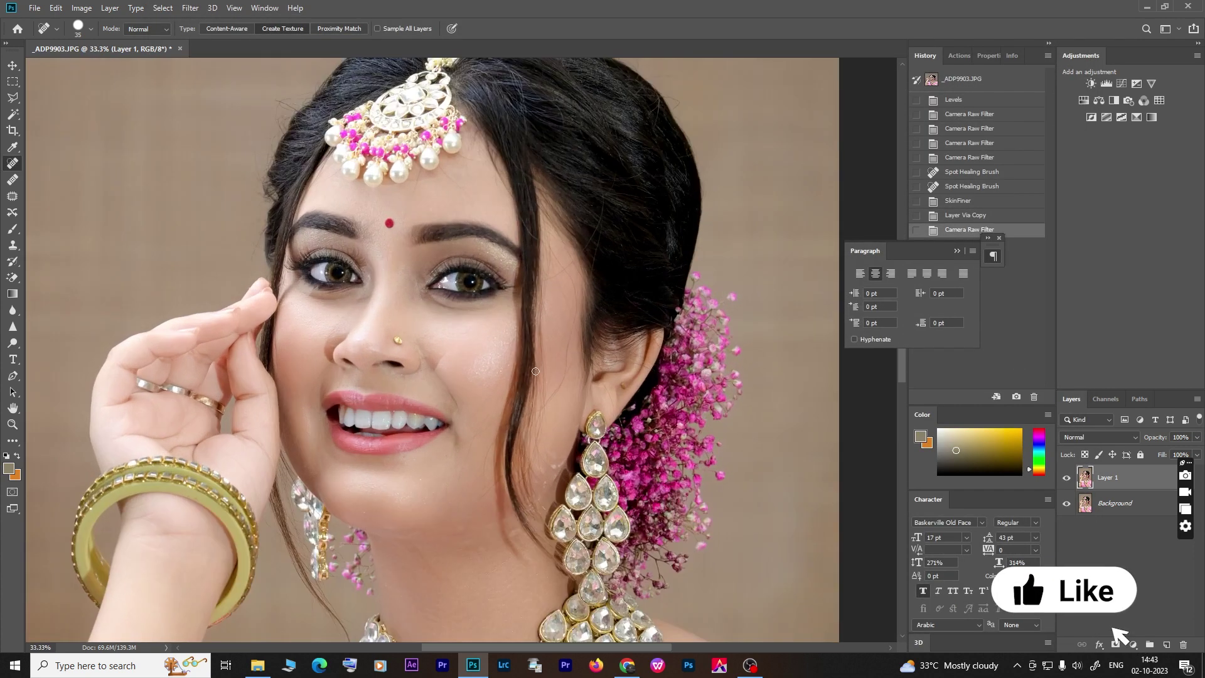